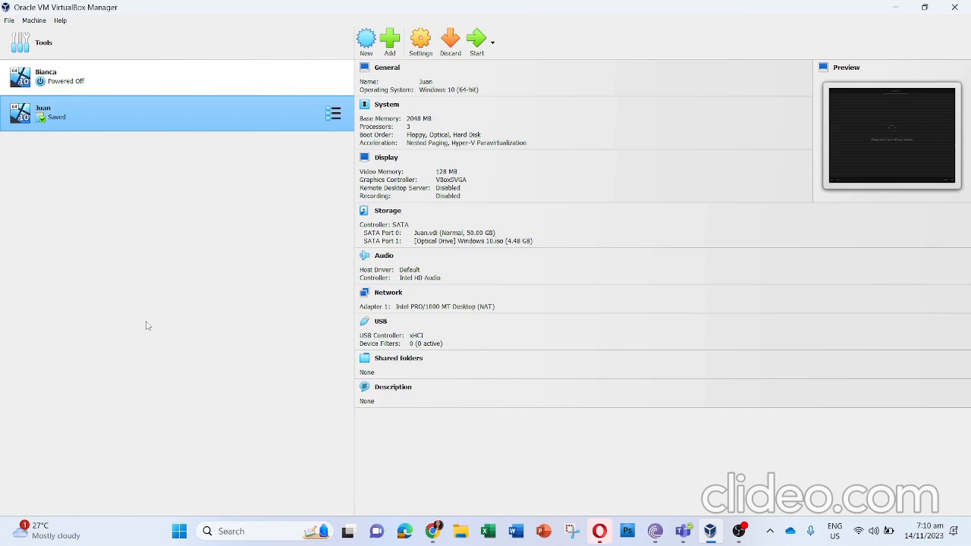
Step: Begin creating a new virtual machine and enter the person's name as the machine name
{"action": "key", "text": "Up"}
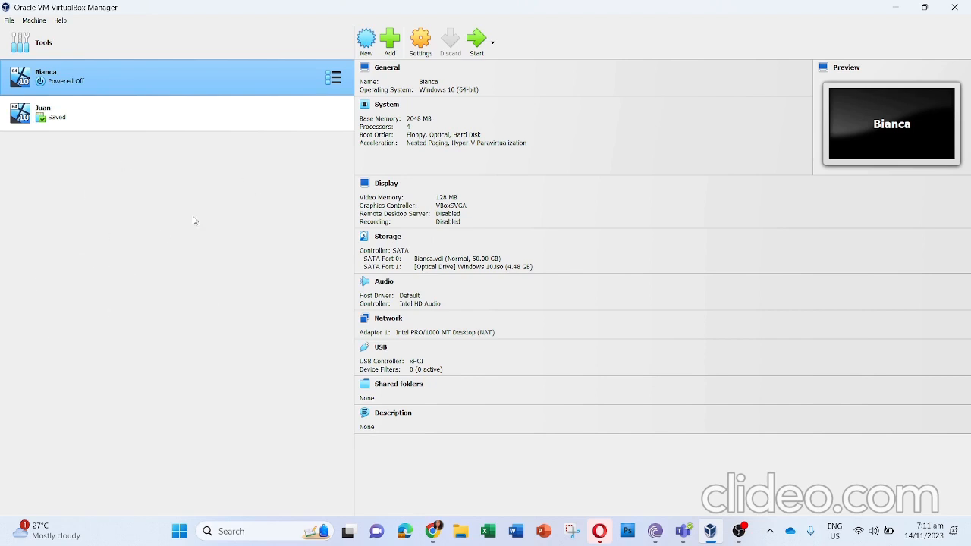
{"action": "left_click", "coordinate": [374, 44]}
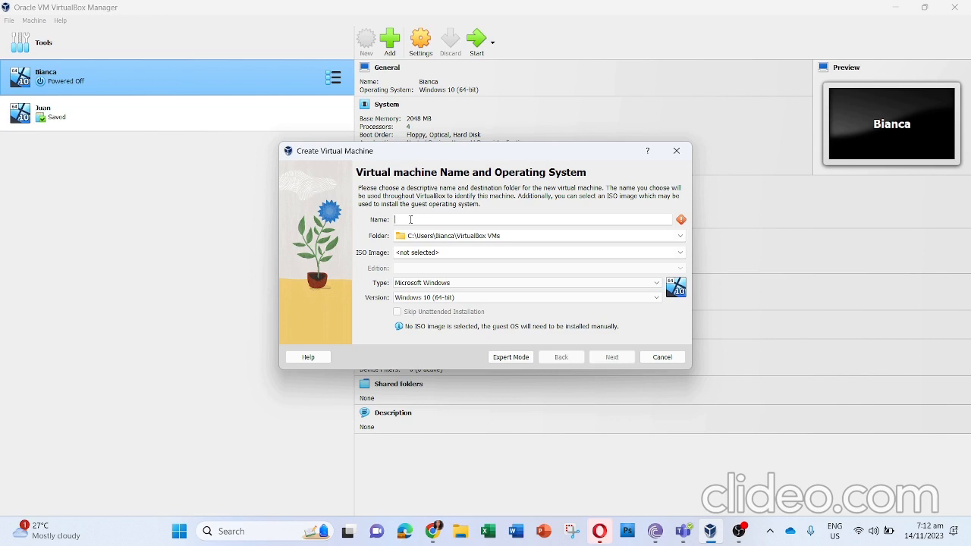
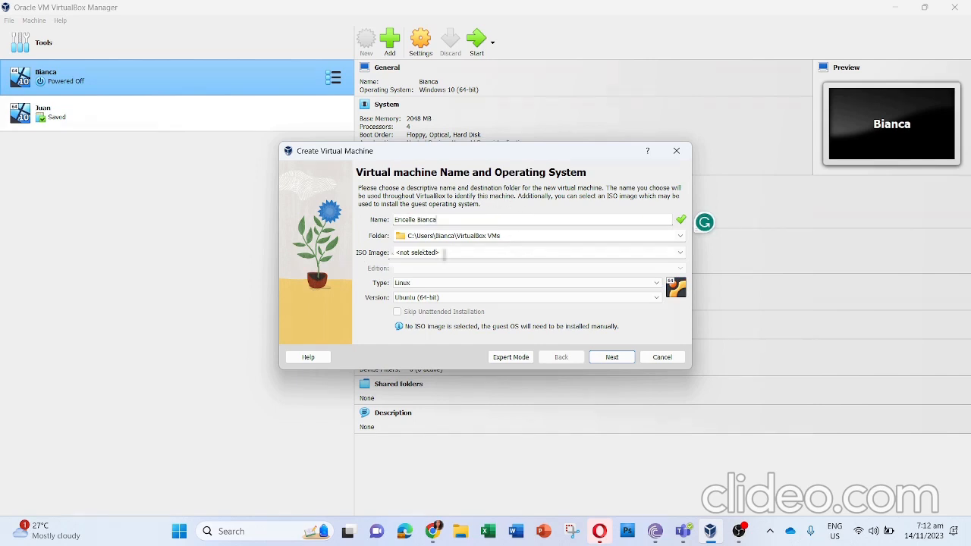
Step: Use Windows 10.iso from the Documents folder as the ISO image, enable Skip Unattended Installation and continue to the hardware settings
{"action": "left_click", "coordinate": [446, 254]}
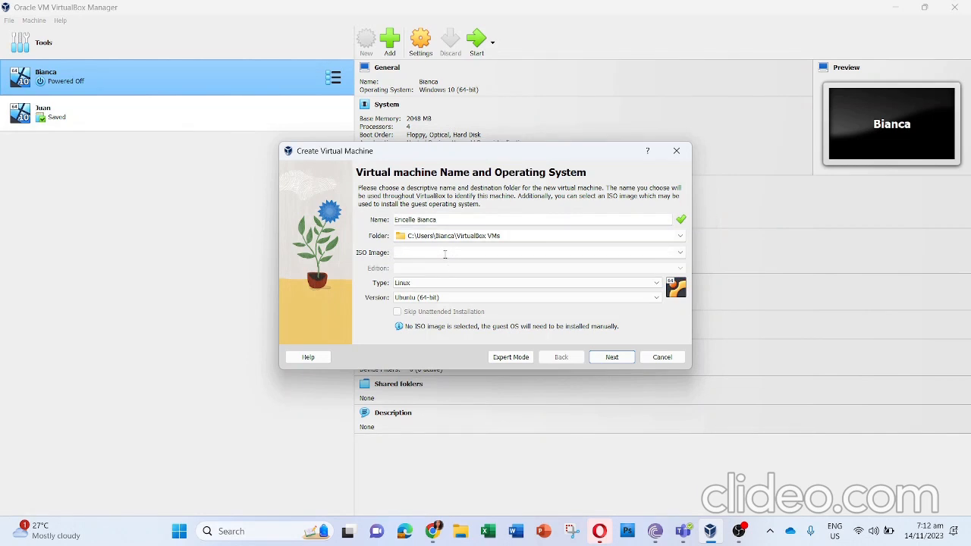
{"action": "left_click", "coordinate": [680, 253]}
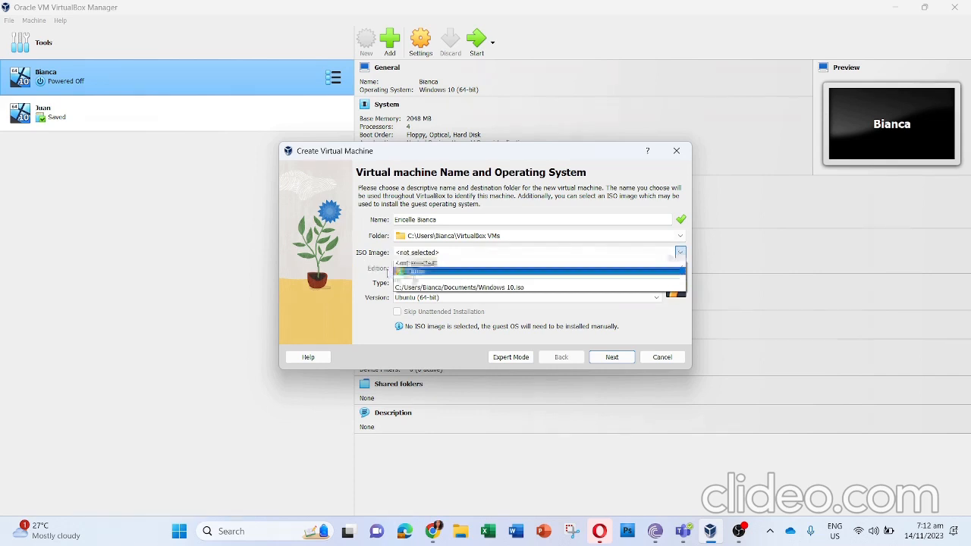
{"action": "left_click", "coordinate": [414, 273]}
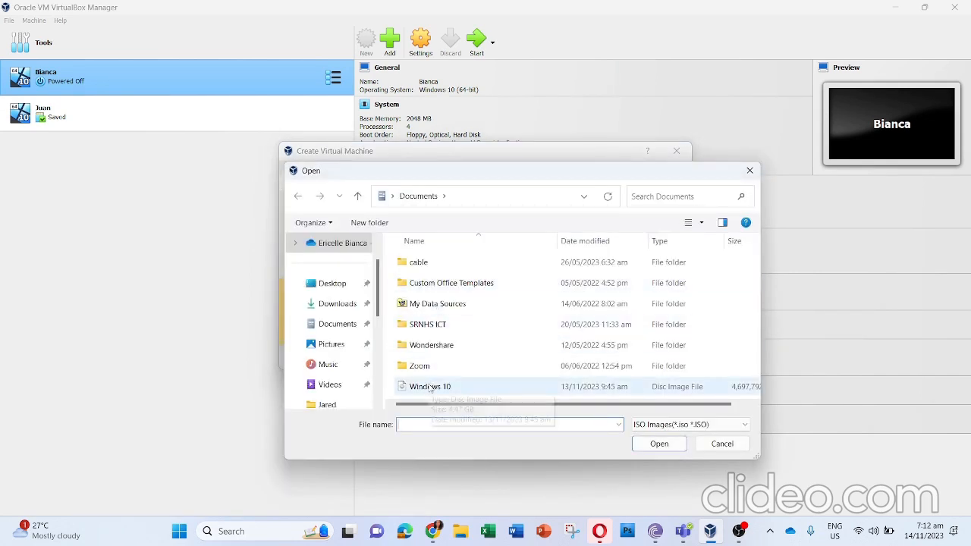
{"action": "left_click", "coordinate": [430, 388]}
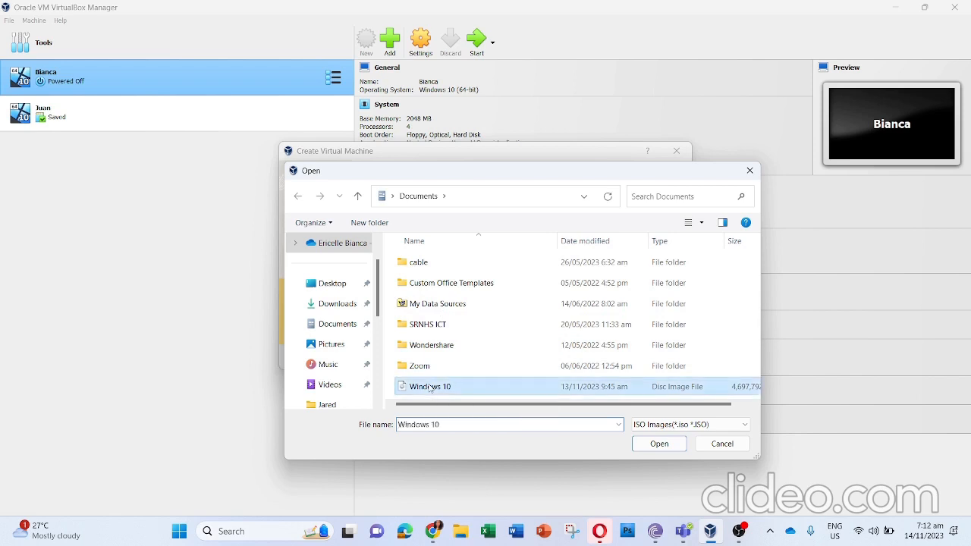
{"action": "left_click", "coordinate": [641, 446]}
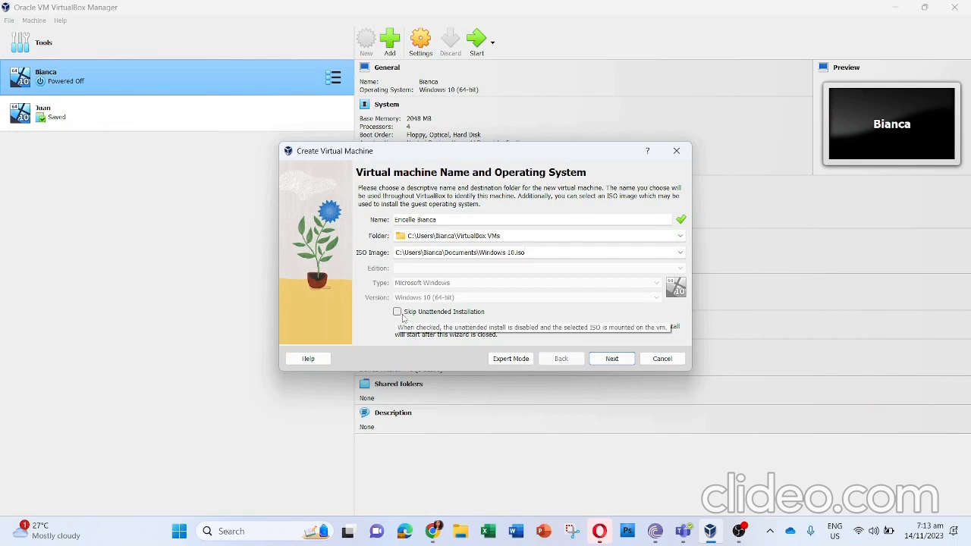
{"action": "left_click", "coordinate": [398, 313]}
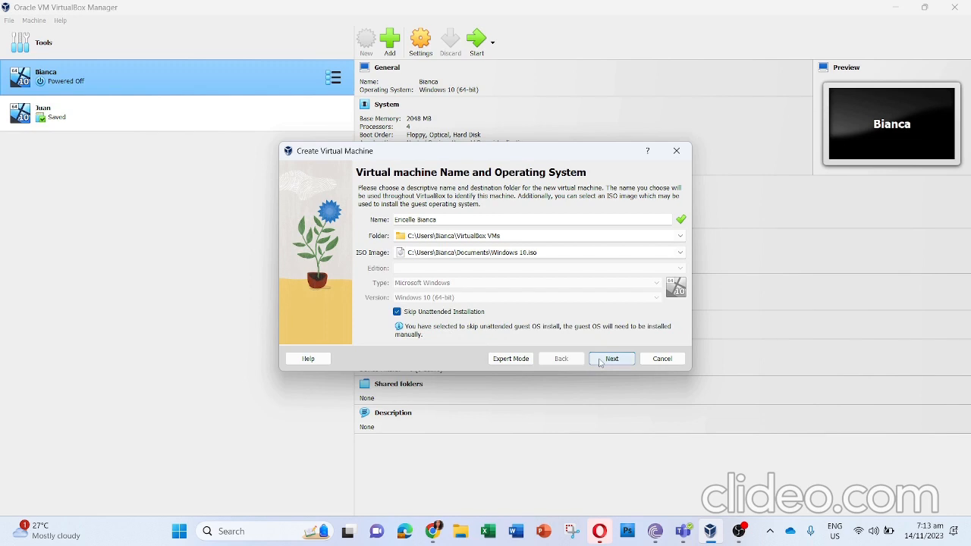
{"action": "left_click", "coordinate": [610, 359]}
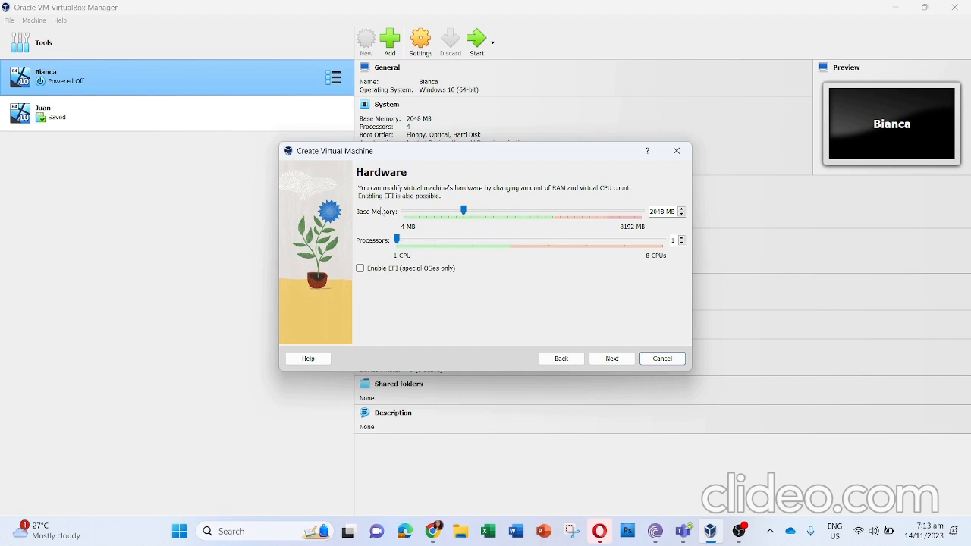
Step: Set the base memory to 3461 MB and the processors to 3, and continue to the virtual hard disk settings
{"action": "left_click_drag", "start_coordinate": [463, 212], "coordinate": [506, 214]}
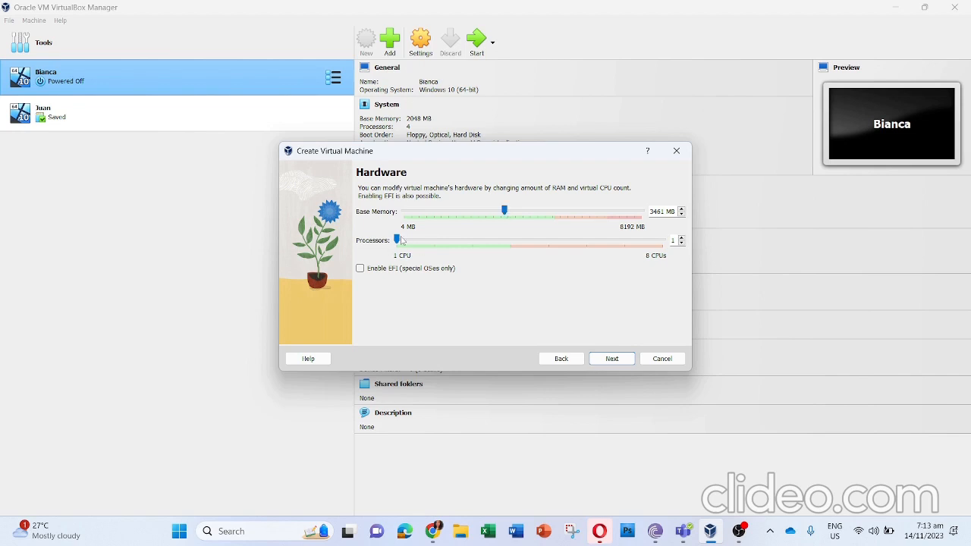
{"action": "left_click_drag", "start_coordinate": [402, 240], "coordinate": [472, 241]}
{"action": "left_click", "coordinate": [603, 360]}
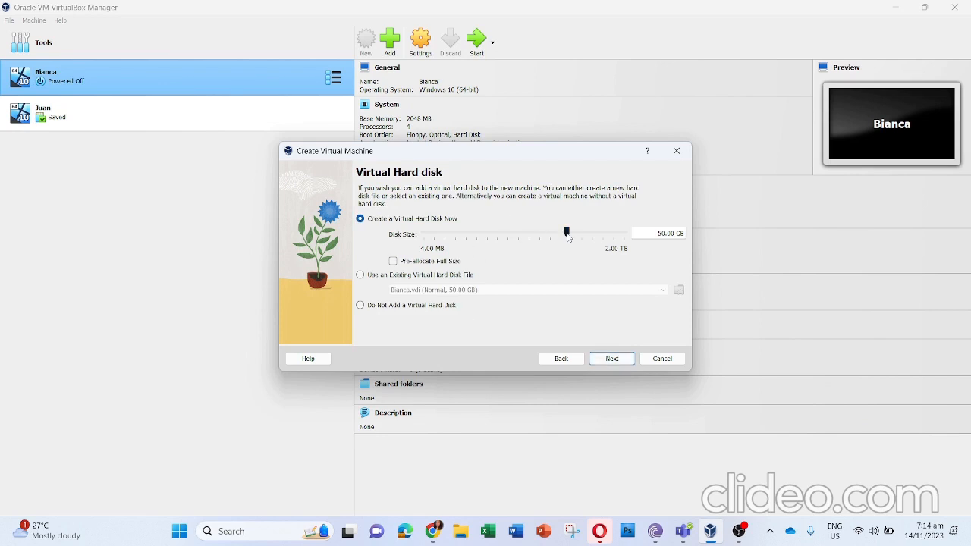
Step: Set the new virtual hard disk's size to 53.58 GB and finish creating the virtual machine
{"action": "mouse_move", "coordinate": [567, 232]}
{"action": "left_mouse_down"}
{"action": "mouse_move", "coordinate": [601, 236]}
{"action": "mouse_move", "coordinate": [555, 239]}
{"action": "mouse_move", "coordinate": [570, 238]}
{"action": "left_mouse_up"}
{"action": "double_click", "coordinate": [644, 234]}
{"action": "type", "text": "5"}
{"action": "left_click_drag", "start_coordinate": [536, 237], "coordinate": [572, 237]}
{"action": "left_click", "coordinate": [601, 364]}
{"action": "left_click", "coordinate": [601, 364]}
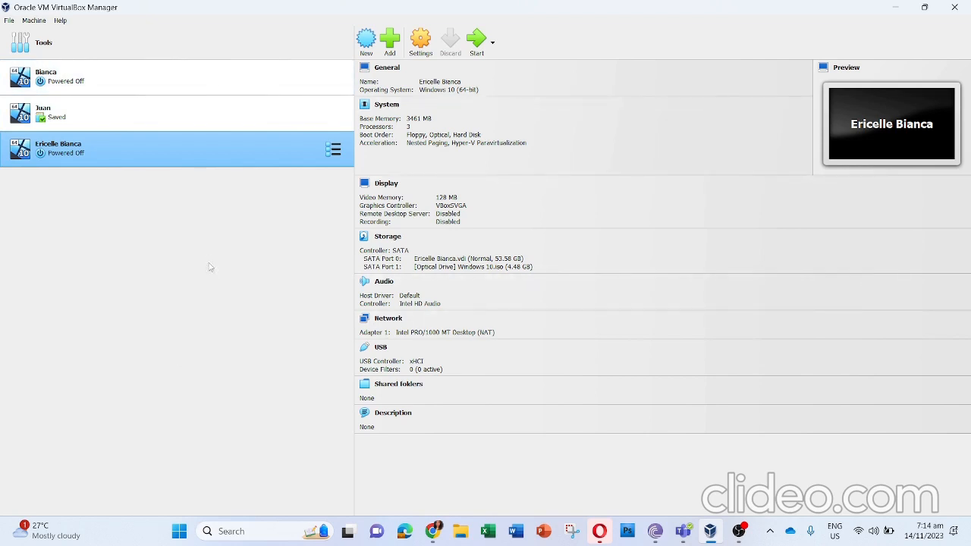
Step: Start the new virtual machine and choose to continue booting from the temporary boot device selection
{"action": "left_click", "coordinate": [472, 47]}
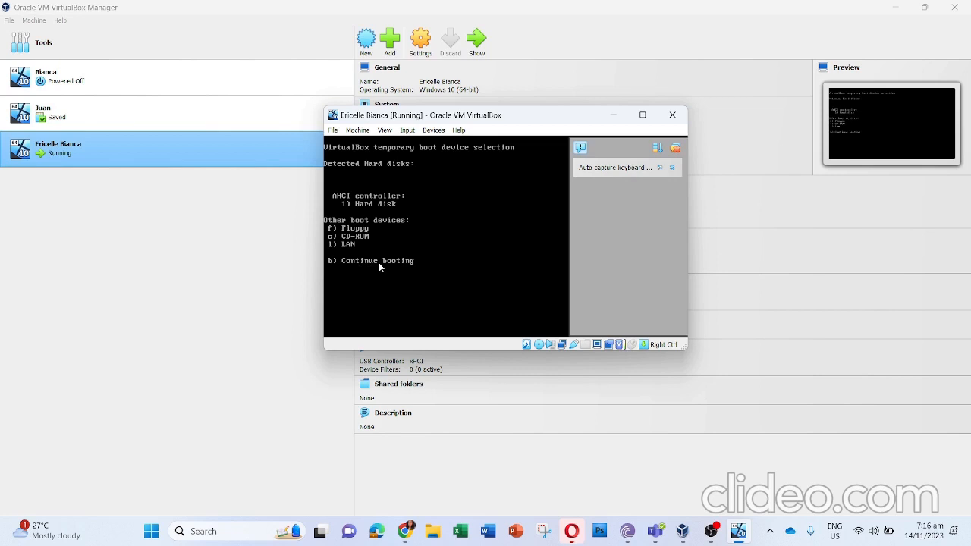
{"action": "key", "text": "b"}
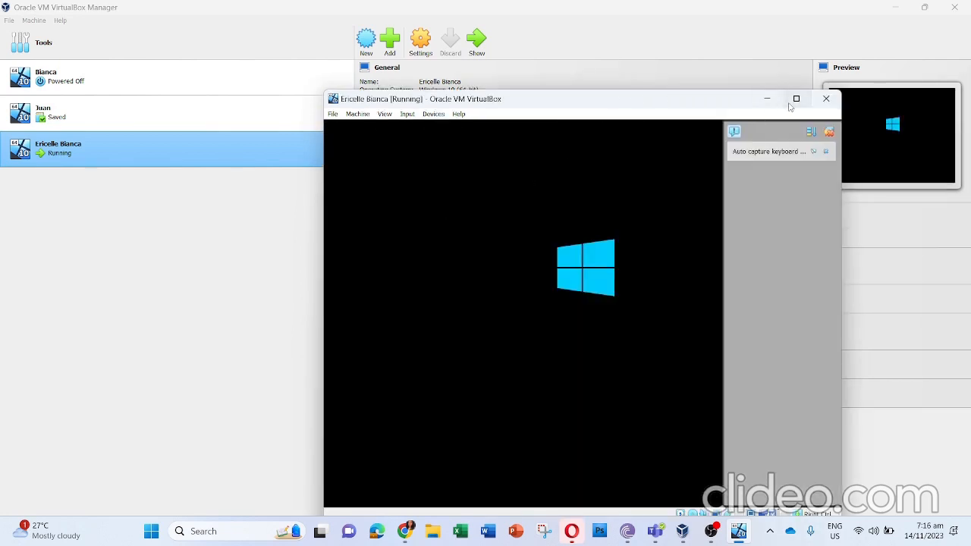
{"action": "left_click", "coordinate": [789, 107]}
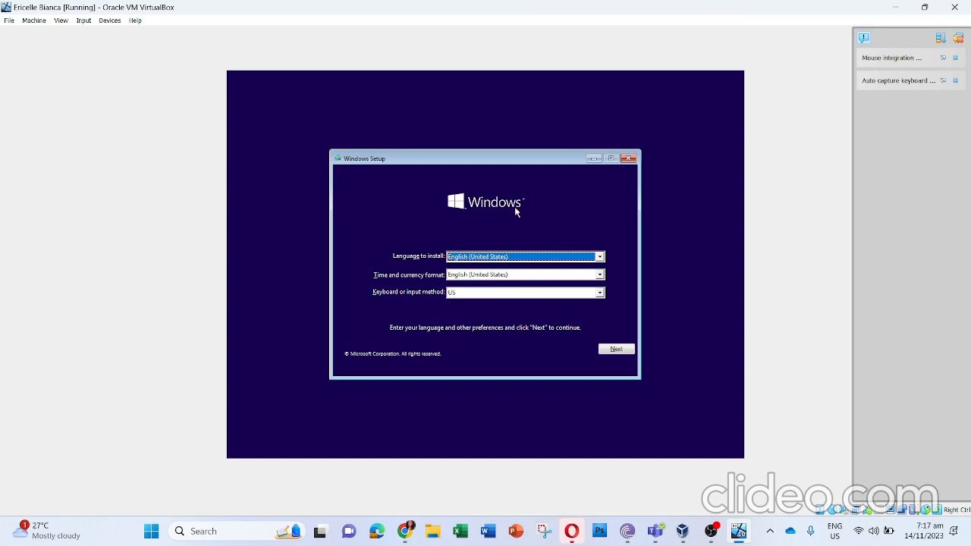
Step: Start installing Windows 10 Home with the preset English (United States) and US keyboard options, without a product key
{"action": "left_click", "coordinate": [613, 351]}
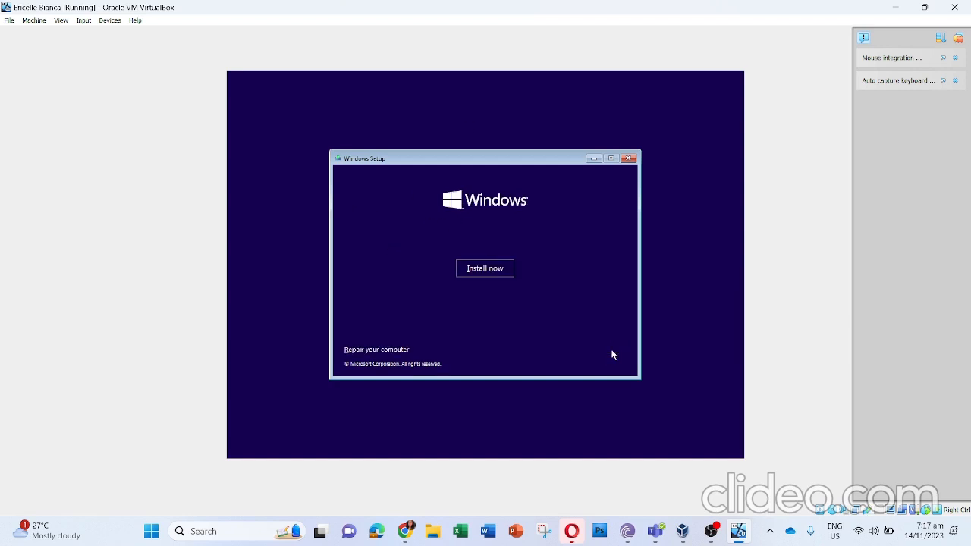
{"action": "left_click", "coordinate": [490, 270]}
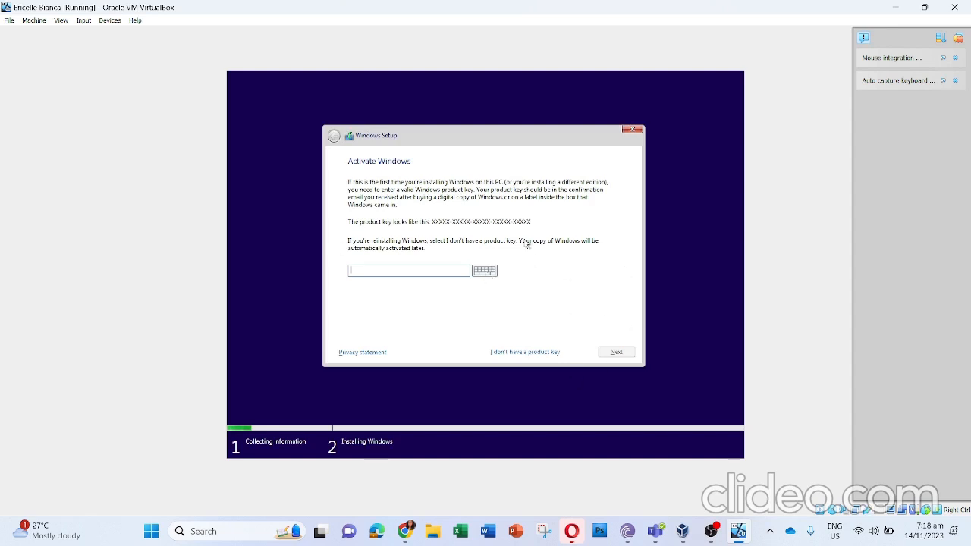
{"action": "left_click", "coordinate": [503, 353]}
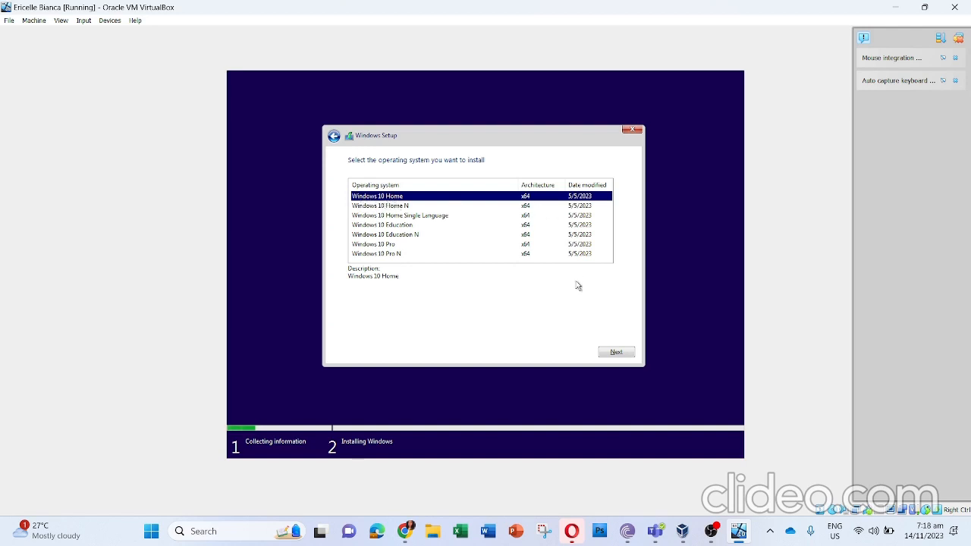
{"action": "left_click", "coordinate": [611, 353]}
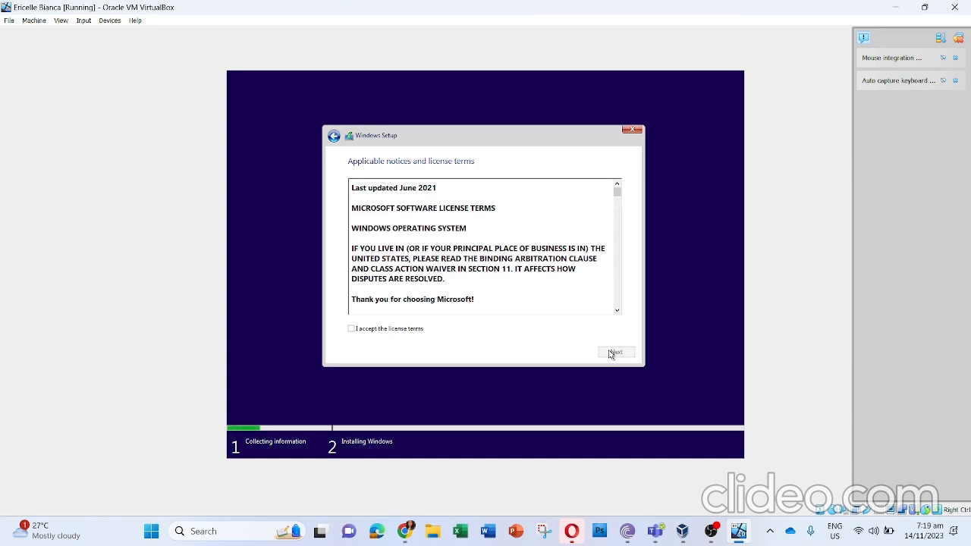
Step: Read through the Windows license terms, accept them and continue
{"action": "scroll", "coordinate": [492, 244], "scroll_direction": "down", "scroll_amount": 3}
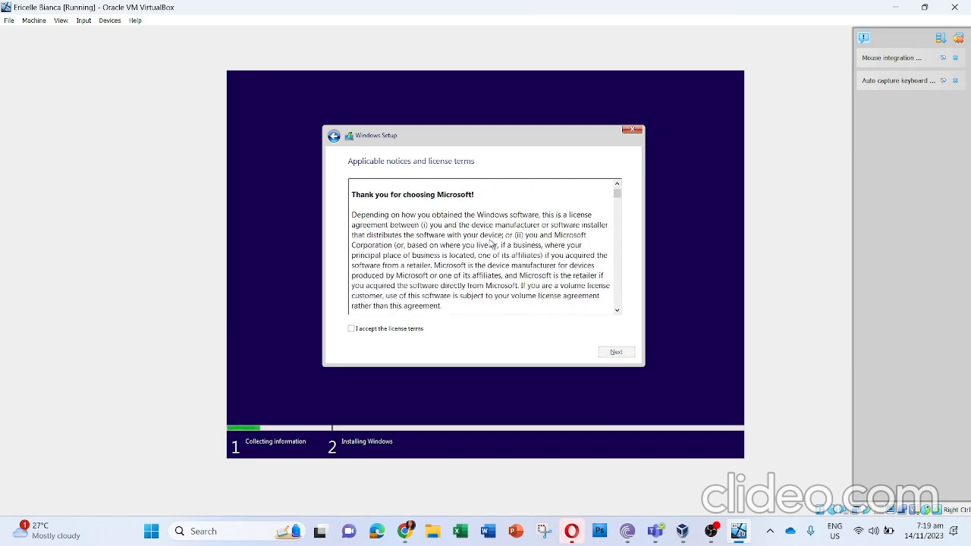
{"action": "scroll", "coordinate": [491, 244], "scroll_direction": "down", "scroll_amount": 15}
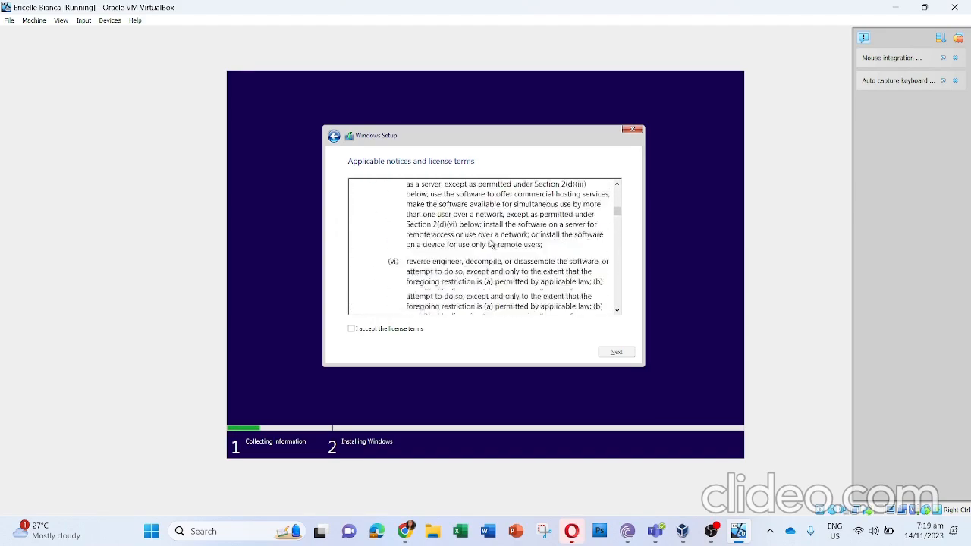
{"action": "scroll", "coordinate": [492, 244], "scroll_direction": "down", "scroll_amount": 15}
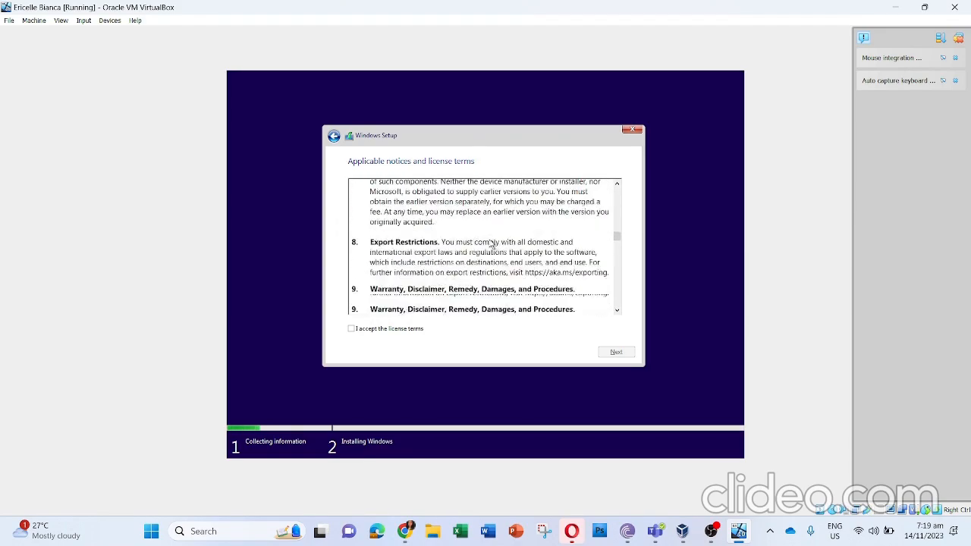
{"action": "scroll", "coordinate": [491, 245], "scroll_direction": "down", "scroll_amount": 15}
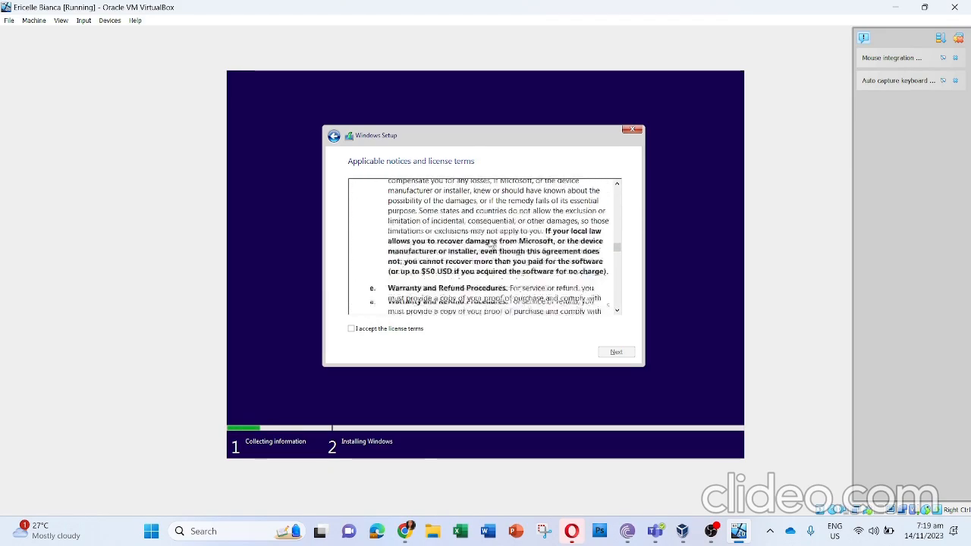
{"action": "scroll", "coordinate": [491, 245], "scroll_direction": "down", "scroll_amount": 12}
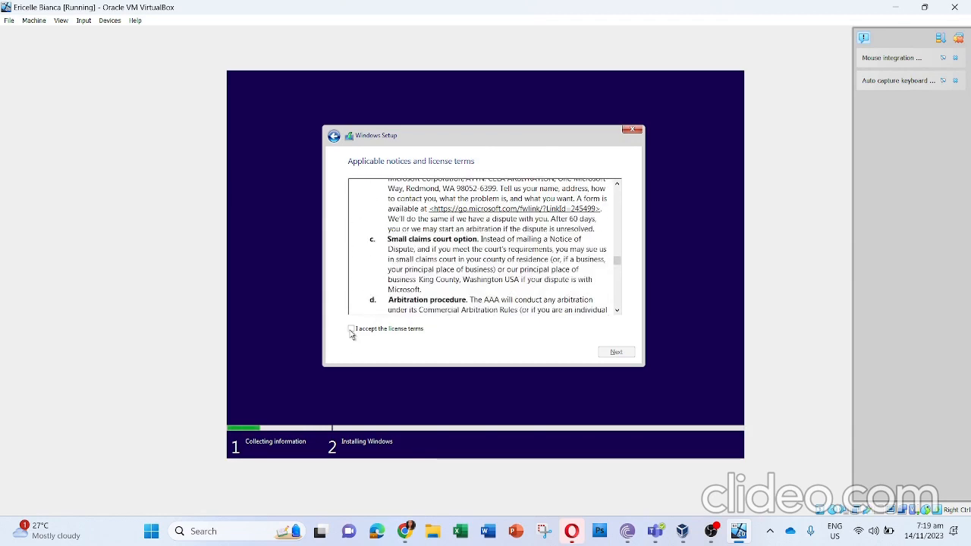
{"action": "left_click", "coordinate": [351, 329]}
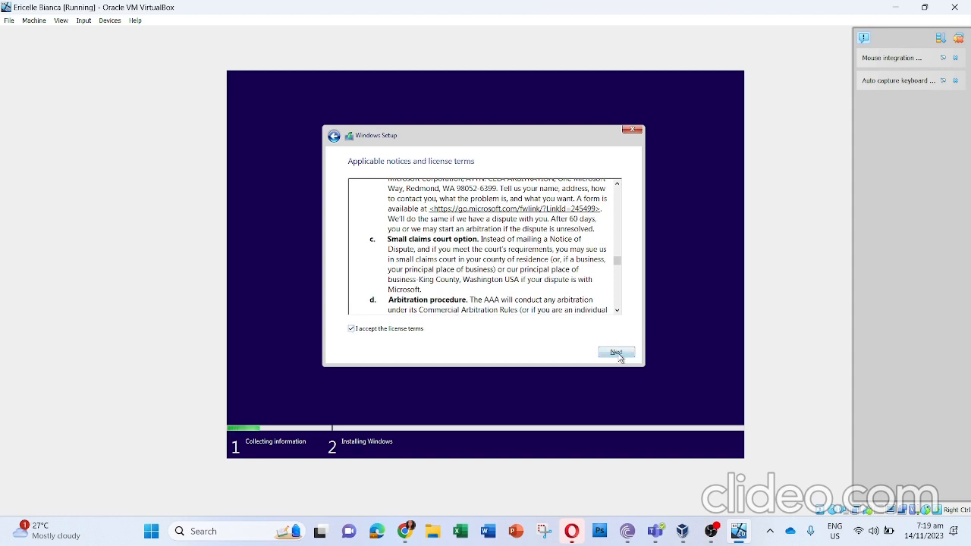
{"action": "left_click", "coordinate": [616, 353]}
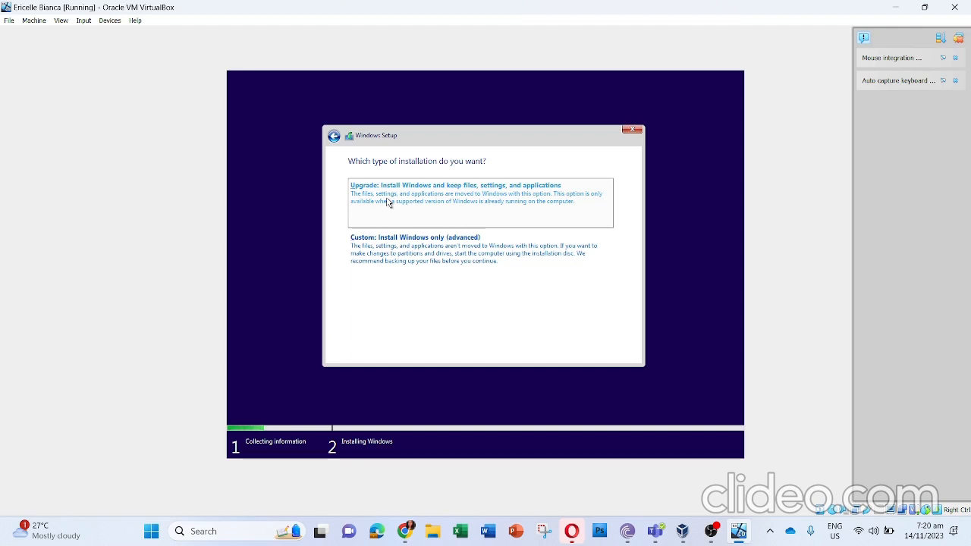
Step: Choose the custom Windows-only installation and install onto Drive 0 Unallocated Space
{"action": "left_click", "coordinate": [389, 257]}
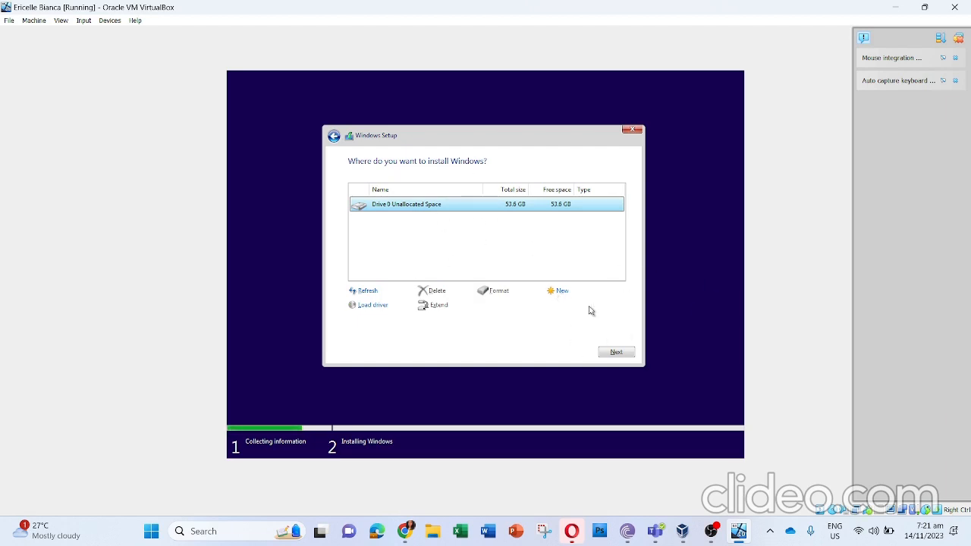
{"action": "left_click", "coordinate": [607, 353]}
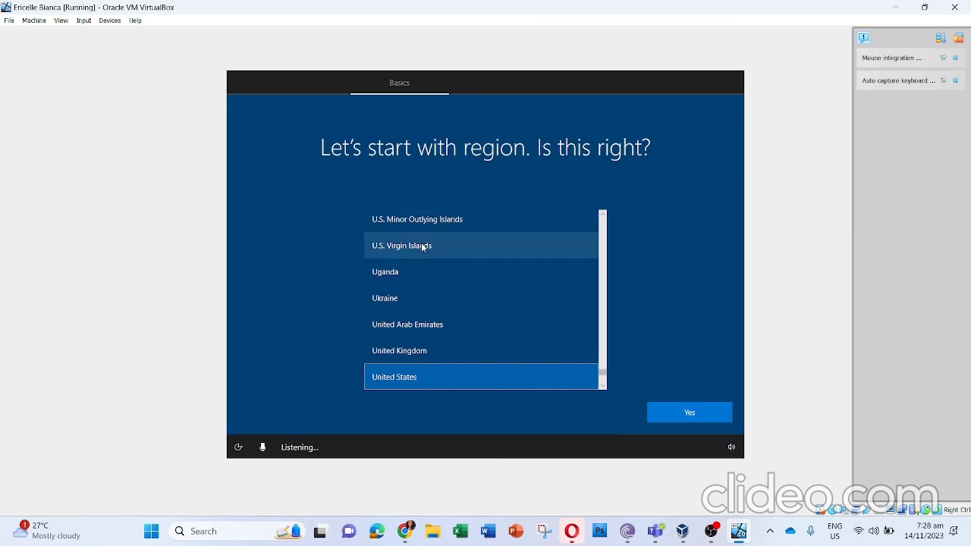
Step: Choose Philippines as the region and confirm it
{"action": "scroll", "coordinate": [419, 235], "scroll_direction": "up", "scroll_amount": 4}
{"action": "scroll", "coordinate": [422, 248], "scroll_direction": "up", "scroll_amount": 5}
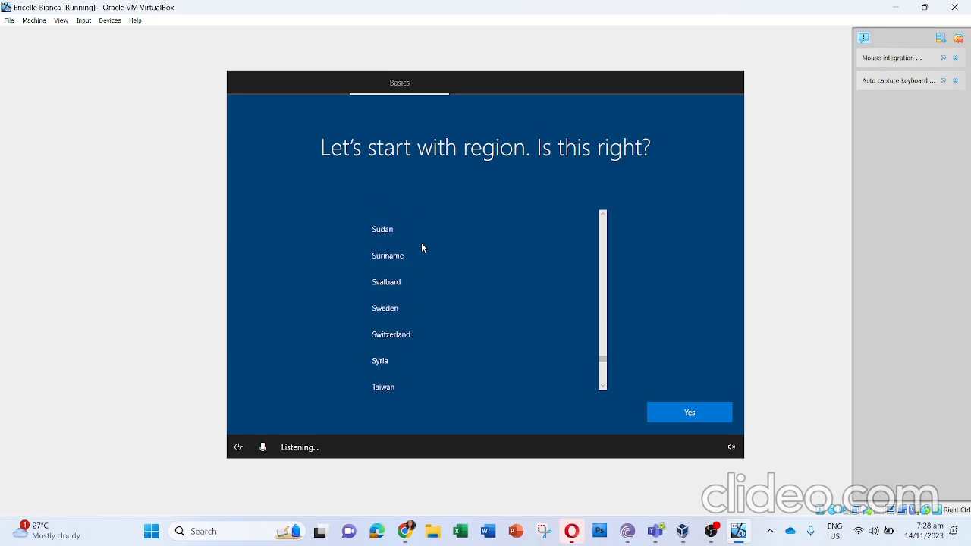
{"action": "scroll", "coordinate": [422, 248], "scroll_direction": "up", "scroll_amount": 2}
{"action": "scroll", "coordinate": [423, 248], "scroll_direction": "up", "scroll_amount": 7}
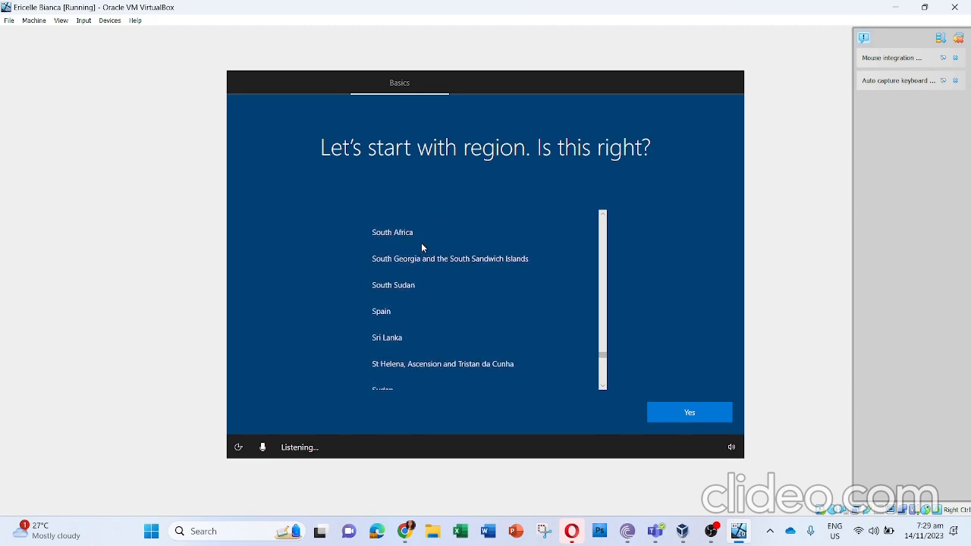
{"action": "scroll", "coordinate": [422, 248], "scroll_direction": "up", "scroll_amount": 10}
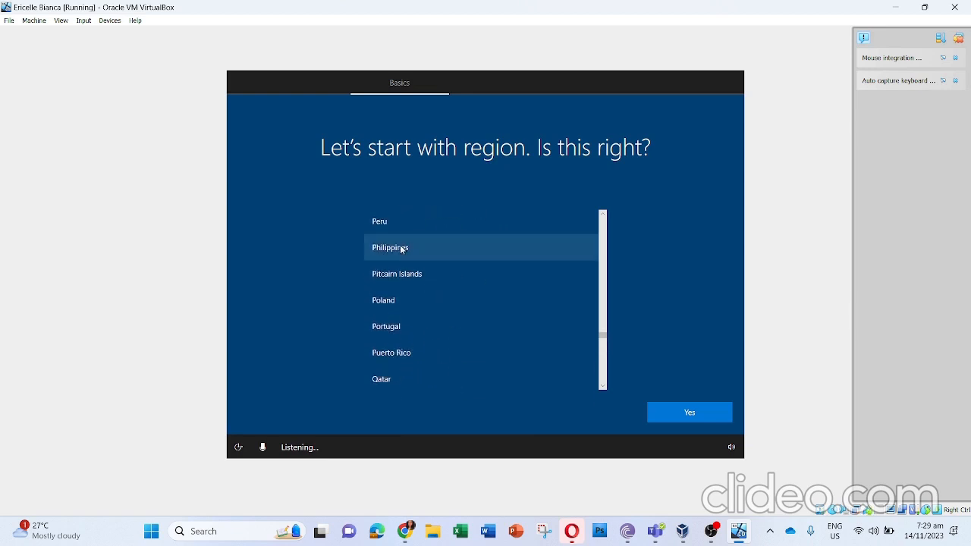
{"action": "left_click", "coordinate": [422, 247]}
{"action": "left_click", "coordinate": [686, 418]}
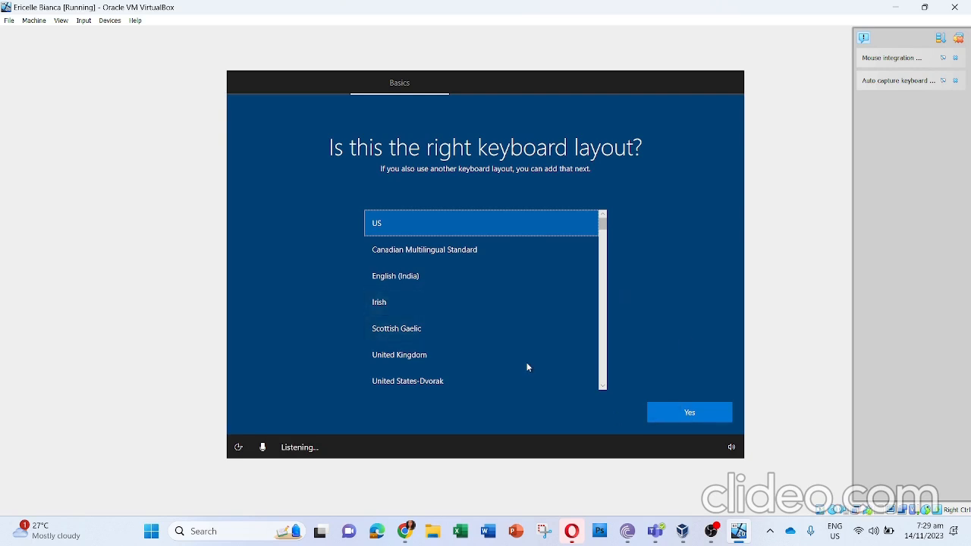
Step: Look through the keyboard layouts, keep the US layout, and skip adding a second one
{"action": "scroll", "coordinate": [503, 350], "scroll_direction": "down", "scroll_amount": 2}
{"action": "scroll", "coordinate": [503, 350], "scroll_direction": "down", "scroll_amount": 1}
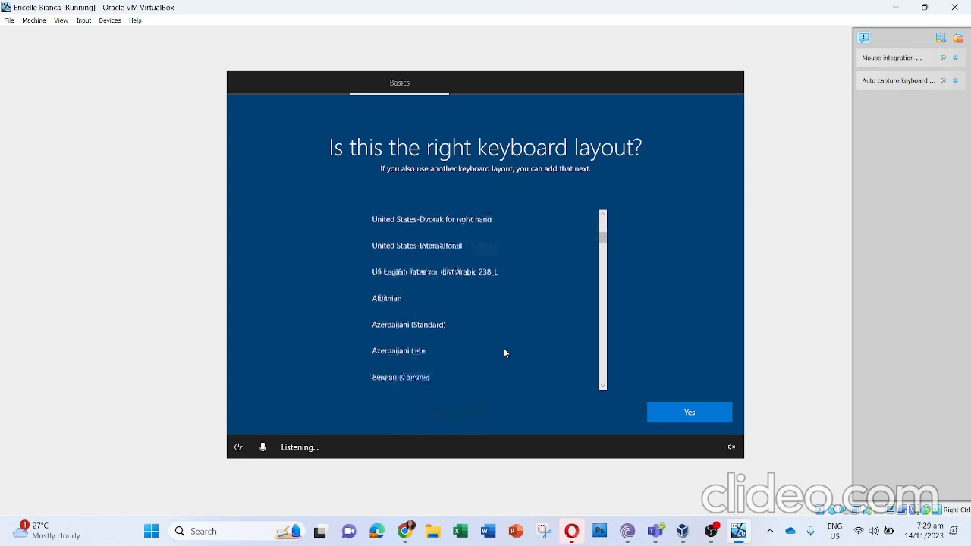
{"action": "scroll", "coordinate": [503, 350], "scroll_direction": "up", "scroll_amount": 3}
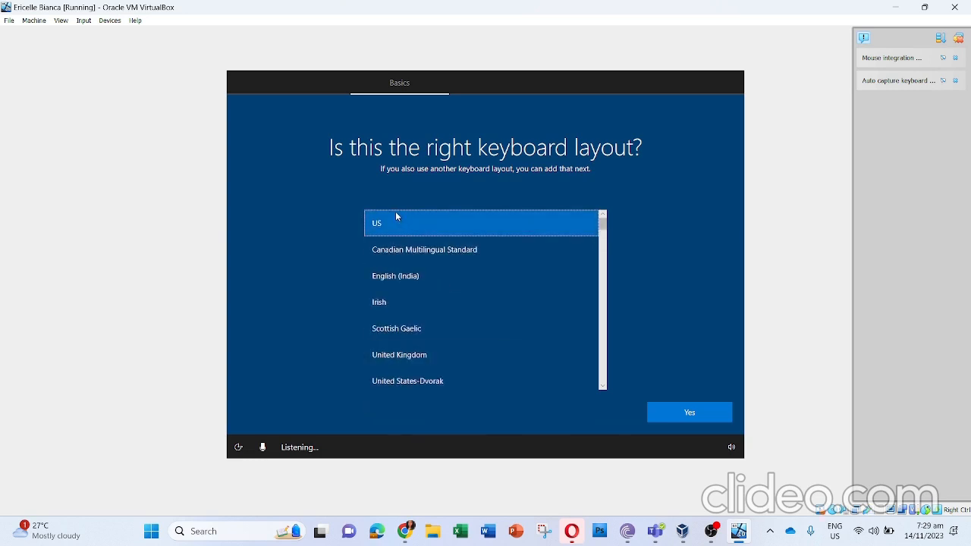
{"action": "left_click", "coordinate": [708, 413]}
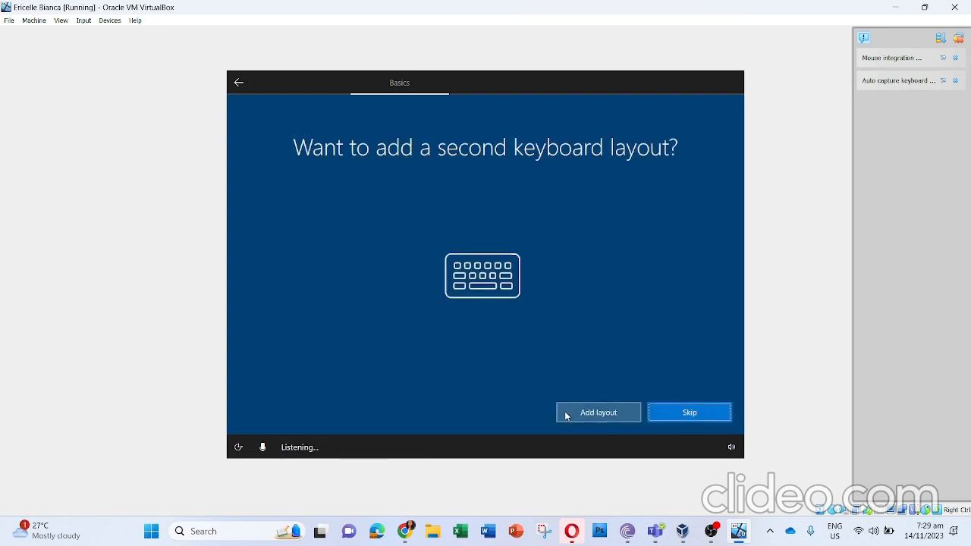
{"action": "left_click", "coordinate": [685, 421]}
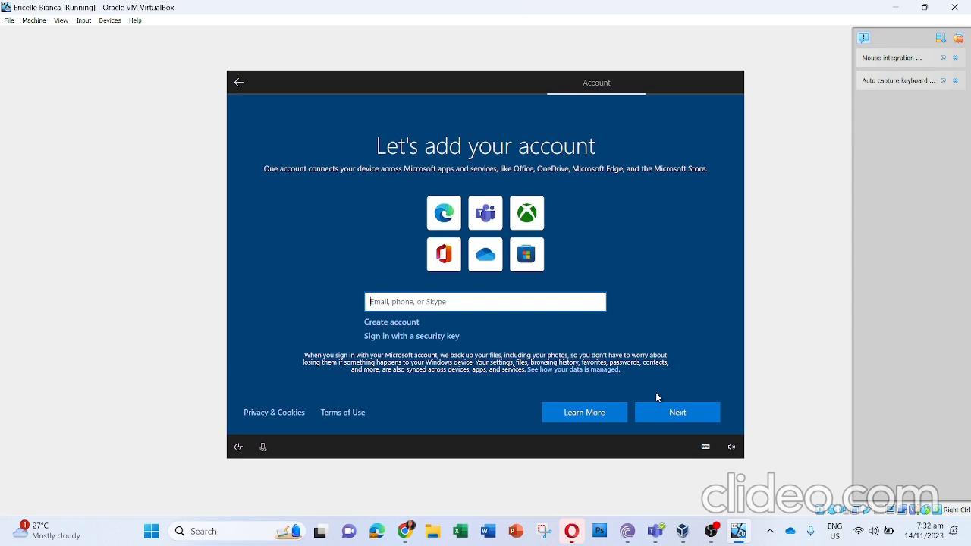
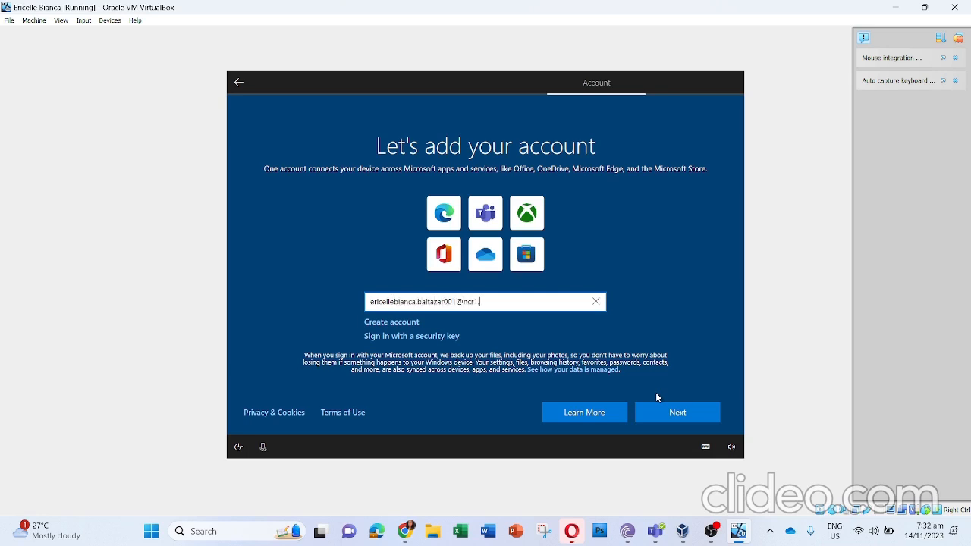
Step: Try to add the Microsoft account with the organization e-mail address on its regional subdomain
{"action": "left_click", "coordinate": [663, 413]}
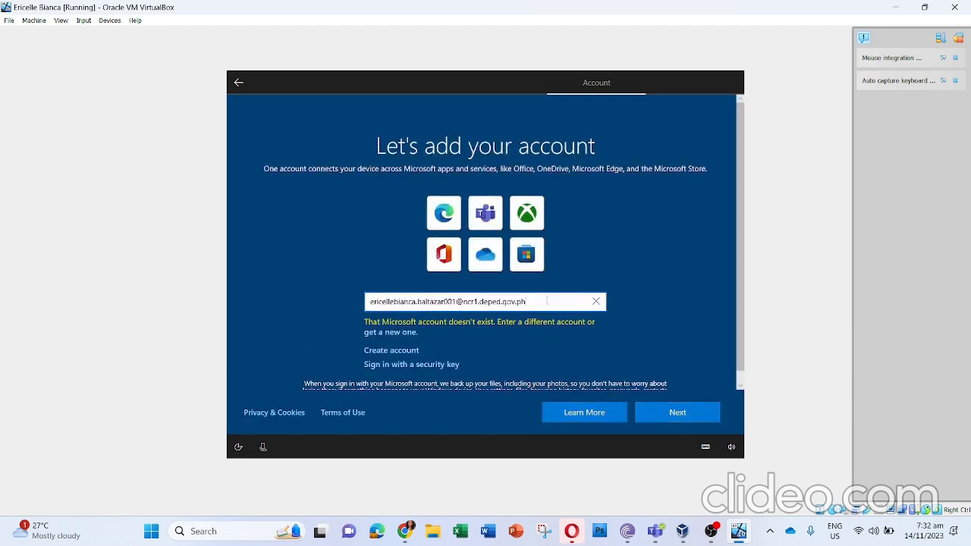
Step: Try the same e-mail address again with the domain shortened to deped.gov.ph
{"action": "left_click_drag", "start_coordinate": [547, 301], "coordinate": [464, 303]}
{"action": "type", "text": "deped.gov"}
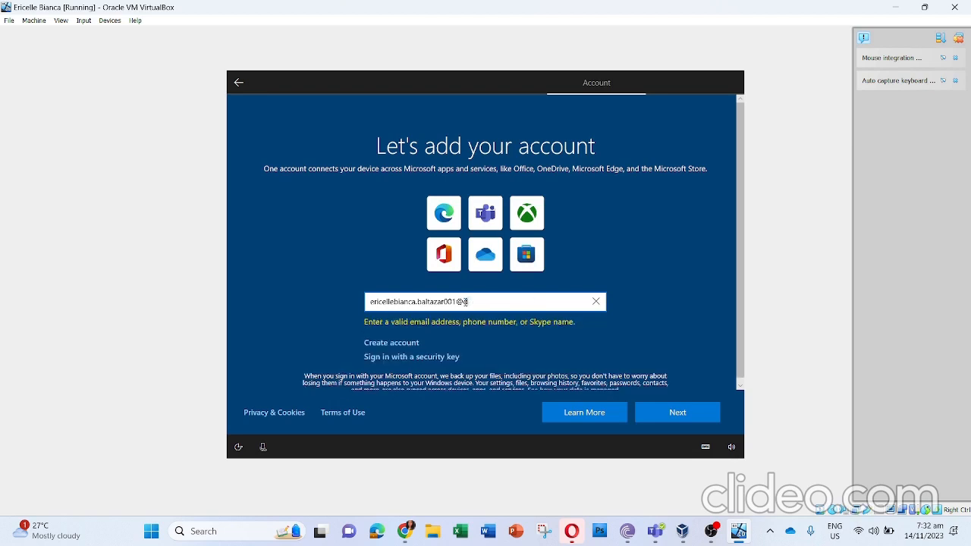
{"action": "type", "text": ".ph"}
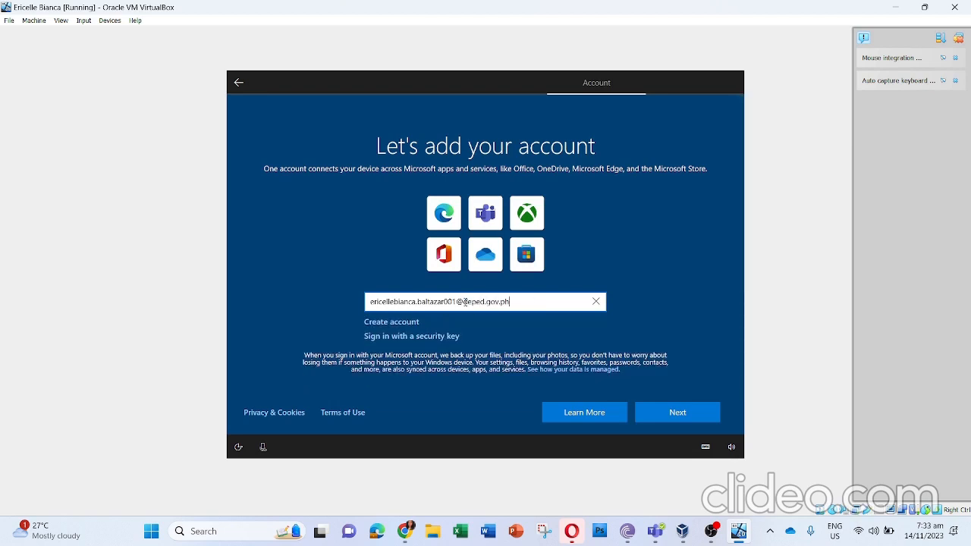
{"action": "left_click", "coordinate": [669, 413]}
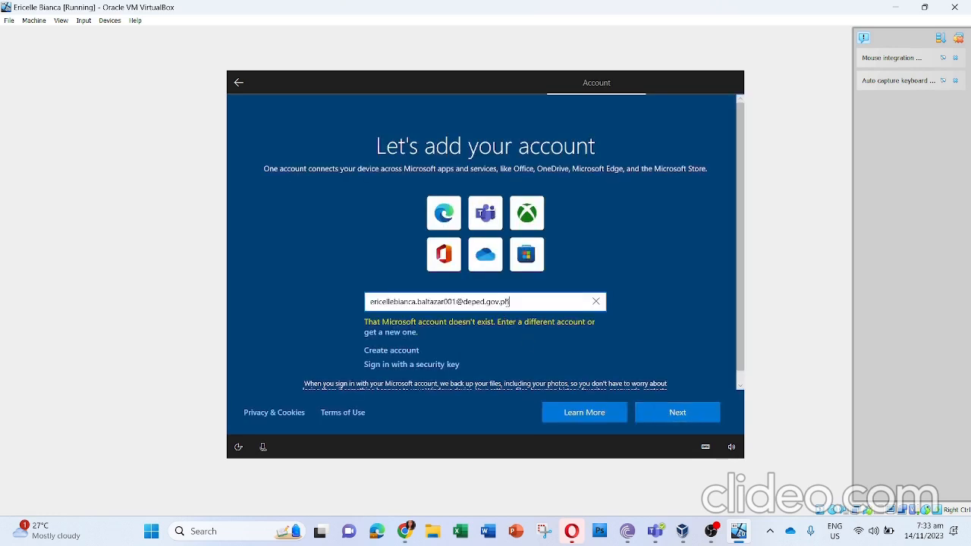
Step: Replace the account entry with the owner's Gmail address and continue to the password page
{"action": "left_click_drag", "start_coordinate": [510, 301], "coordinate": [417, 303]}
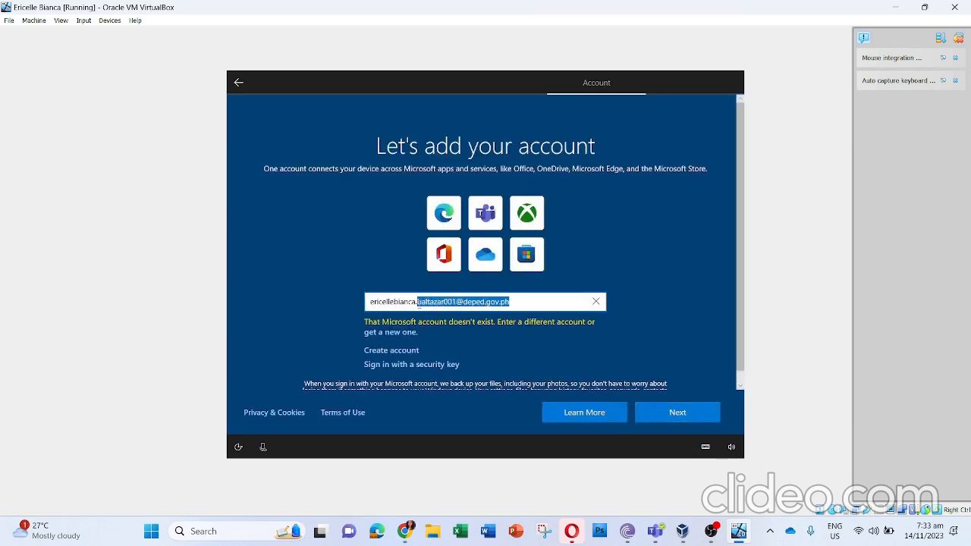
{"action": "key", "text": "BackSpace"}
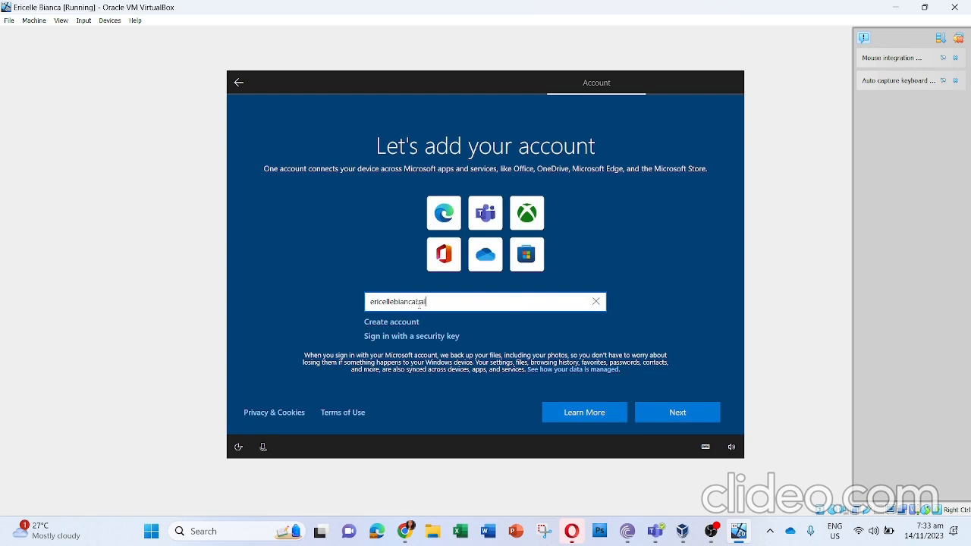
{"action": "left_click", "coordinate": [660, 412]}
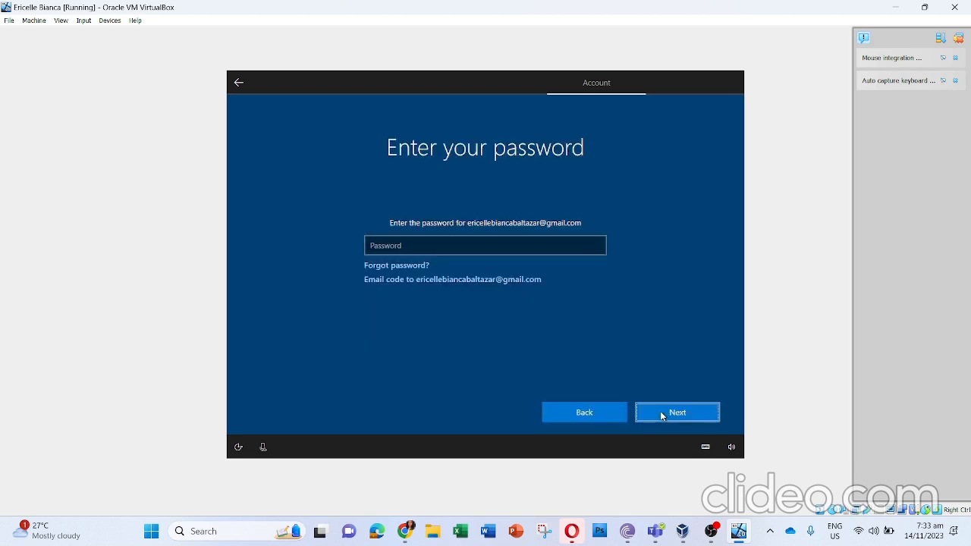
Step: Enter the Microsoft account password and sign in
{"action": "left_click", "coordinate": [464, 237]}
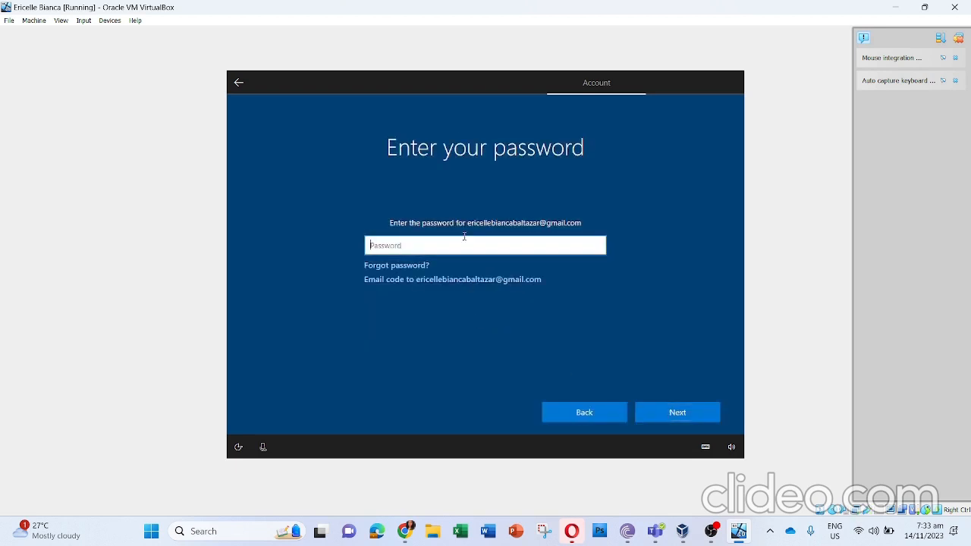
{"action": "type", "text": "•••••"}
{"action": "key", "text": "BackSpace"}
{"action": "key", "text": "BackSpace"}
{"action": "key", "text": "BackSpace"}
{"action": "key", "text": "BackSpace"}
{"action": "key", "text": "BackSpace"}
{"action": "type", "text": "•••••••••••"}
{"action": "left_click", "coordinate": [715, 413]}
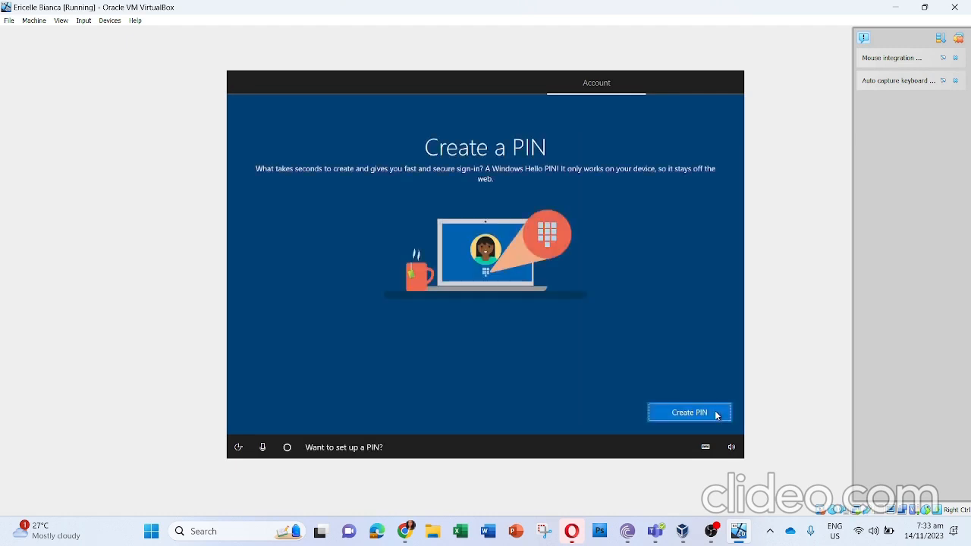
Step: Create a Windows Hello PIN that includes letters and symbols, entering and confirming the new PIN
{"action": "left_click", "coordinate": [715, 414]}
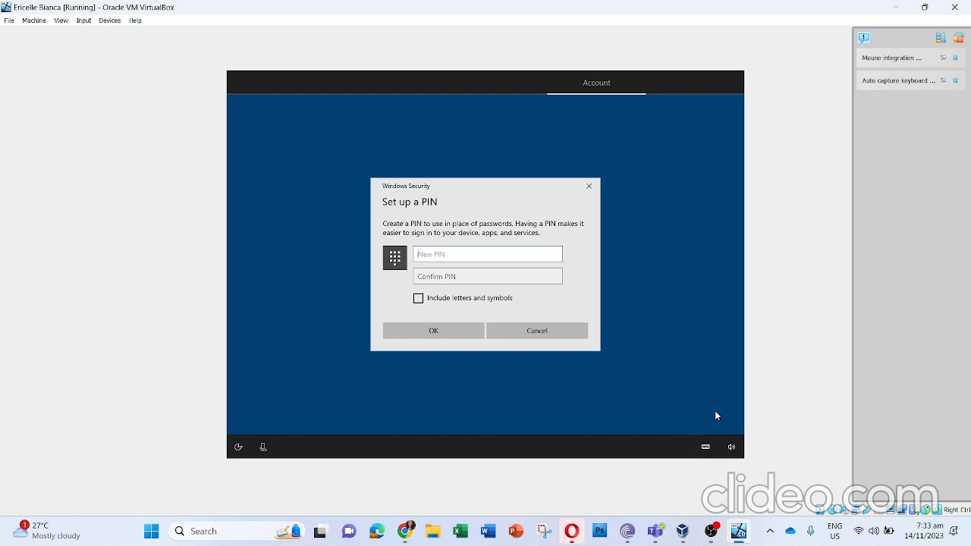
{"action": "left_click", "coordinate": [417, 300]}
{"action": "type", "text": "••••••••••••••"}
{"action": "key", "text": "Tab"}
{"action": "type", "text": "•••••••••"}
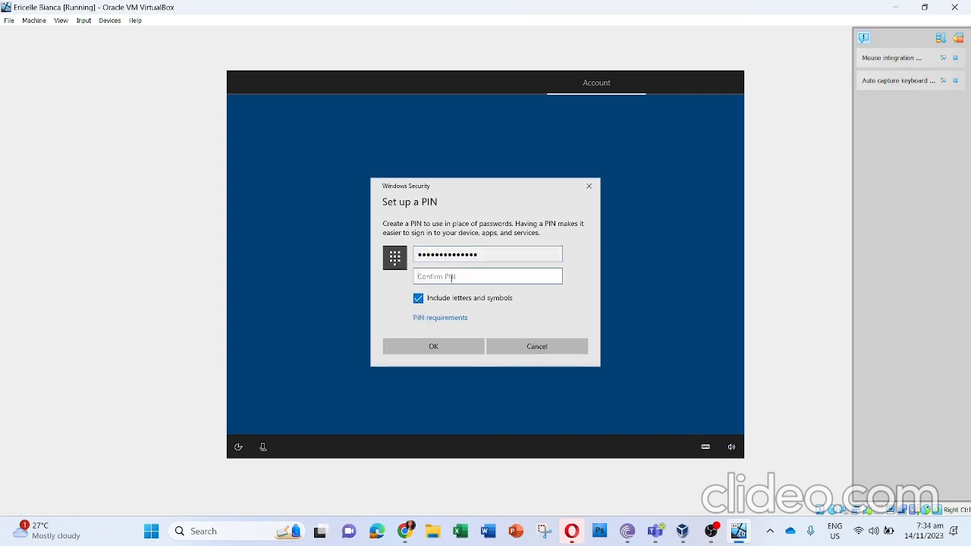
{"action": "type", "text": "•••••"}
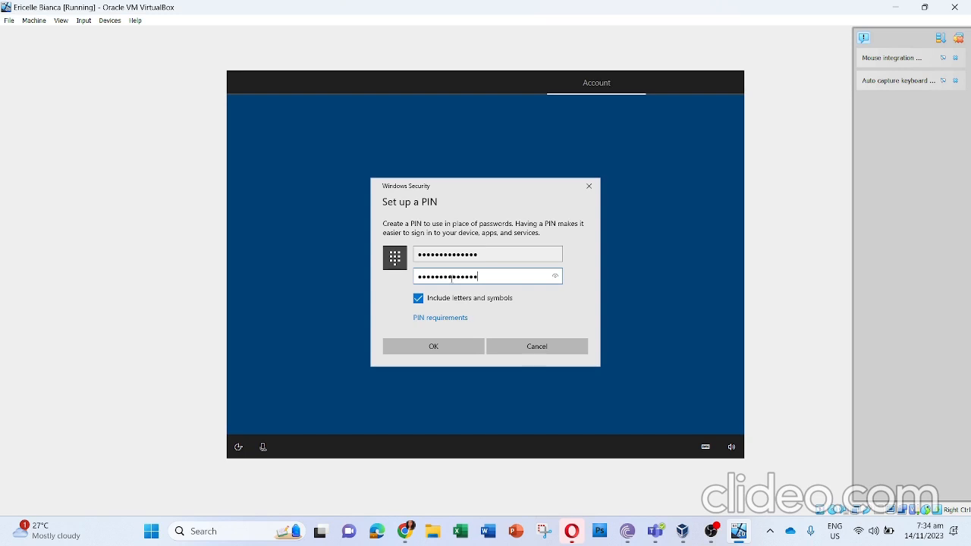
{"action": "left_click", "coordinate": [457, 350]}
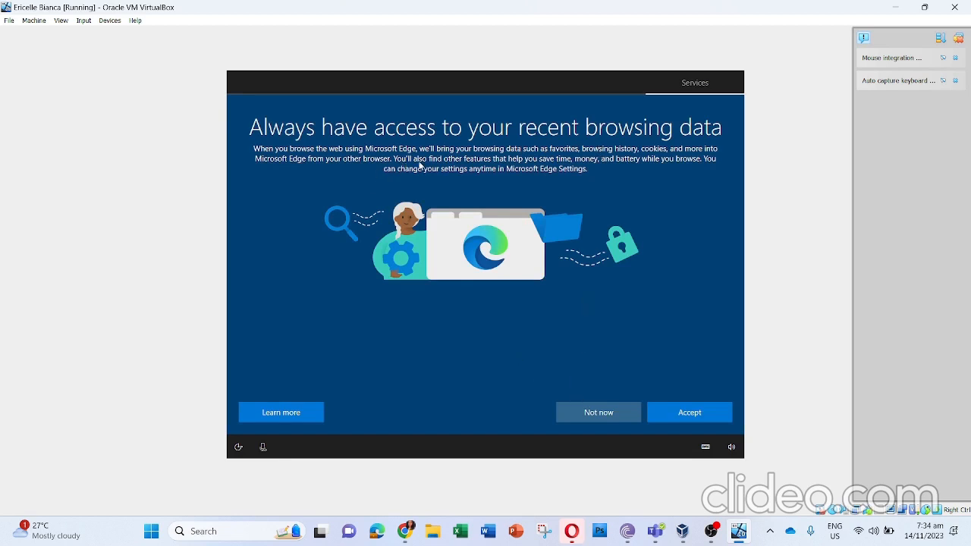
Step: Decline bringing browsing data into Microsoft Edge, and review and accept the recommended device privacy settings with every option on
{"action": "left_click", "coordinate": [573, 413]}
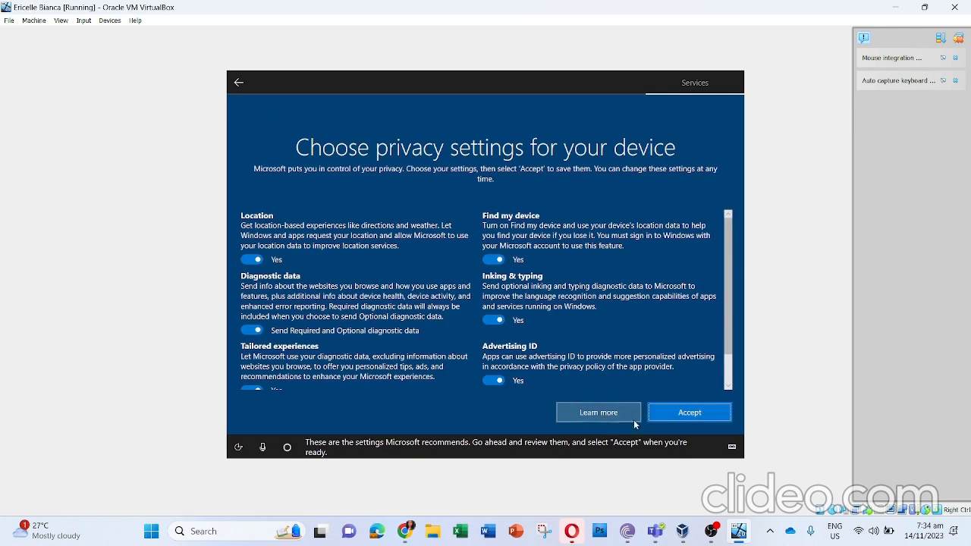
{"action": "scroll", "coordinate": [680, 381], "scroll_direction": "down", "scroll_amount": 2}
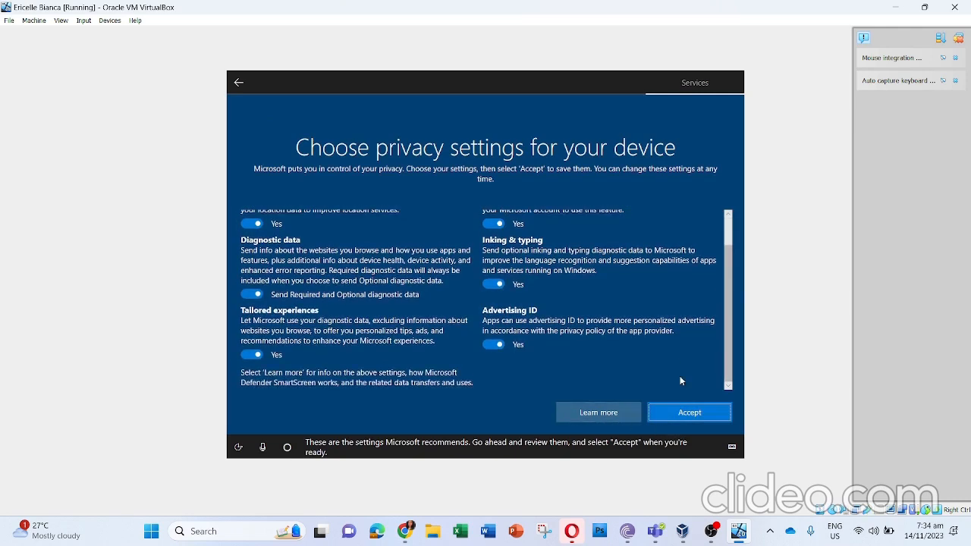
{"action": "scroll", "coordinate": [681, 381], "scroll_direction": "up", "scroll_amount": 2}
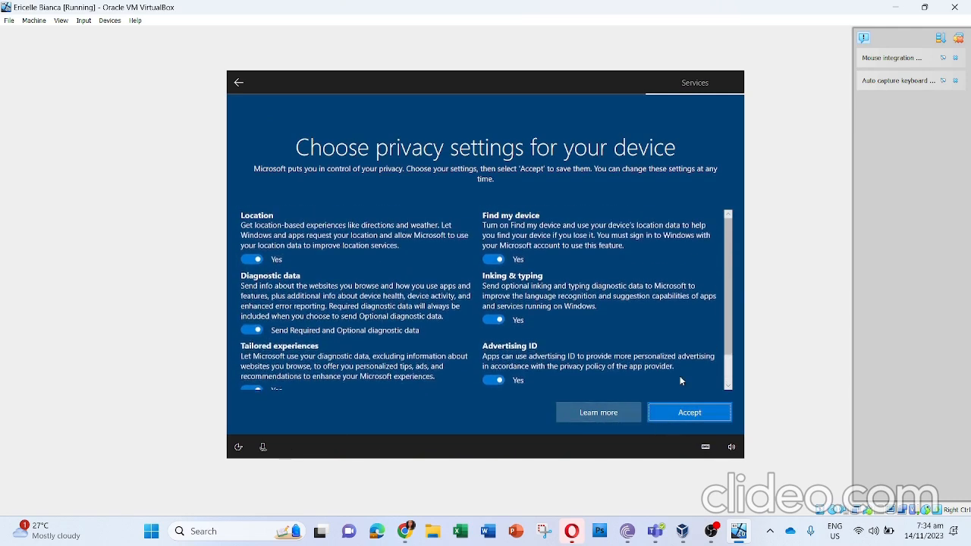
{"action": "scroll", "coordinate": [681, 381], "scroll_direction": "down", "scroll_amount": 2}
{"action": "scroll", "coordinate": [680, 381], "scroll_direction": "up", "scroll_amount": 2}
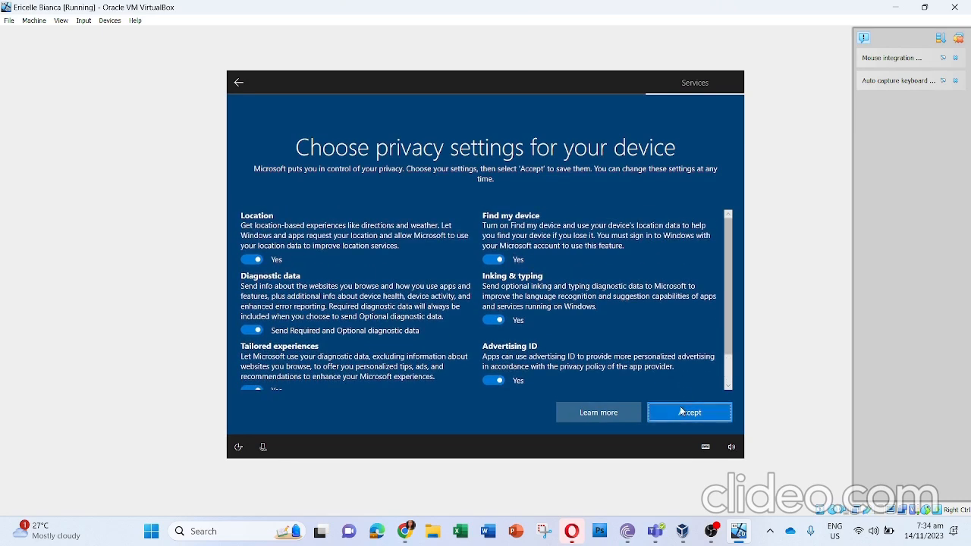
{"action": "left_click", "coordinate": [680, 411]}
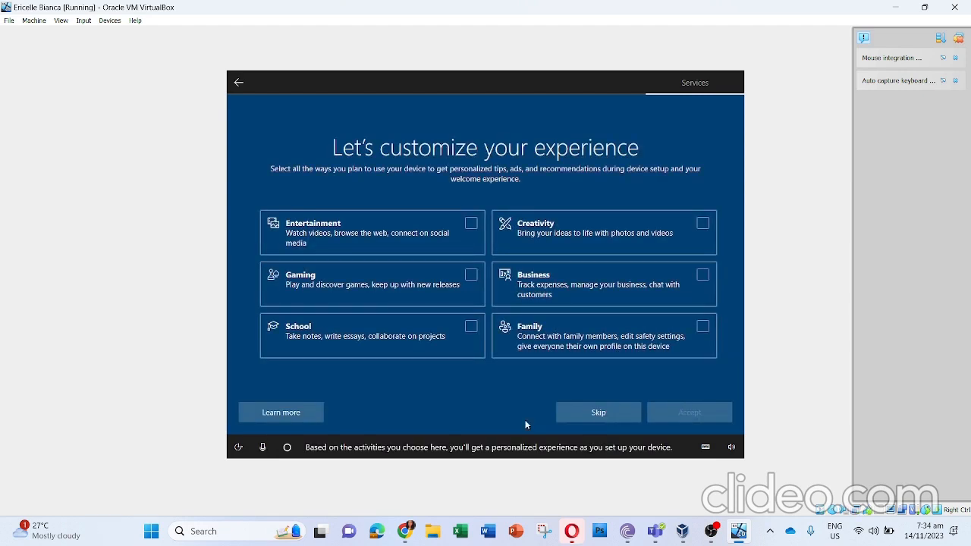
Step: Choose Entertainment, Gaming, School, Family, Business and Creativity as the planned device uses and accept them
{"action": "left_click", "coordinate": [469, 224]}
{"action": "left_click", "coordinate": [471, 279]}
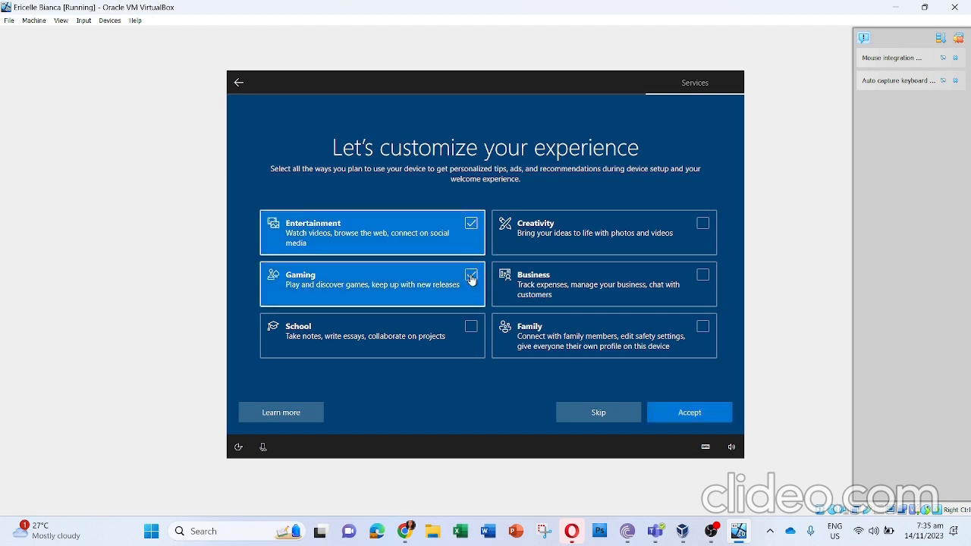
{"action": "left_click", "coordinate": [472, 327]}
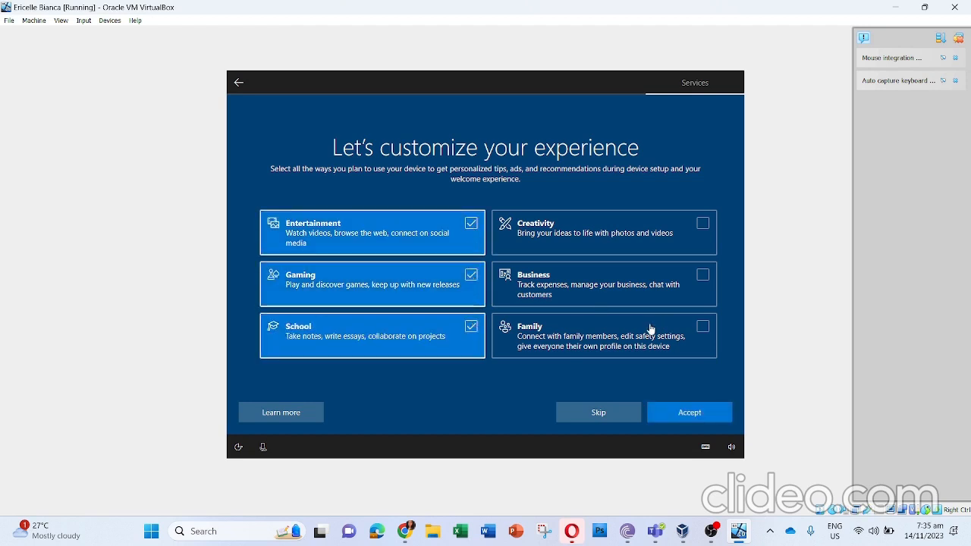
{"action": "left_click", "coordinate": [704, 328]}
{"action": "left_click", "coordinate": [704, 276]}
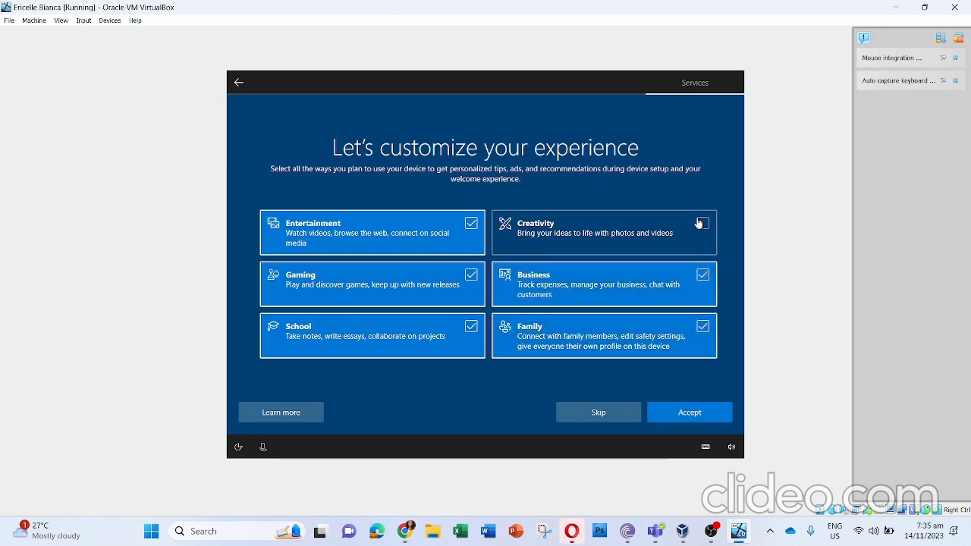
{"action": "left_click", "coordinate": [702, 223]}
{"action": "left_click", "coordinate": [684, 414]}
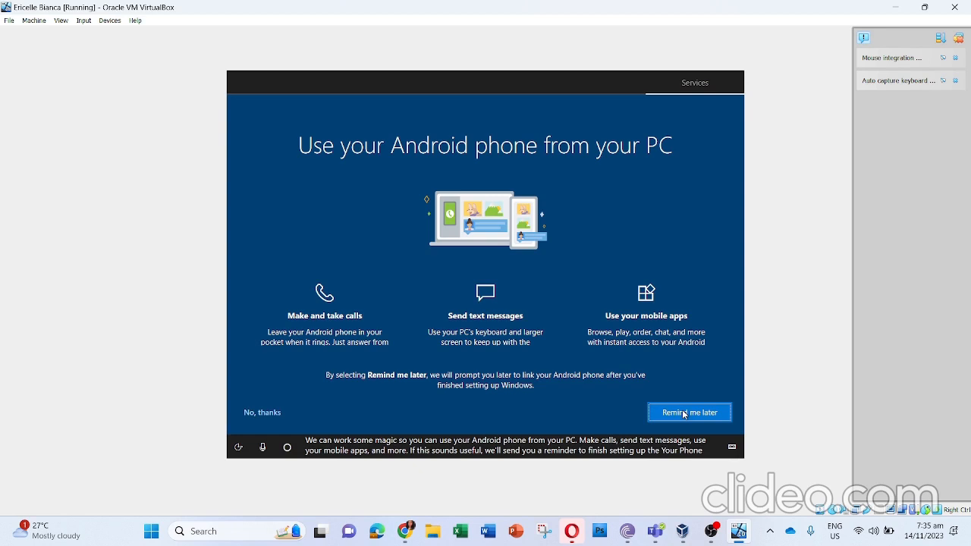
Step: Postpone linking an Android phone and decline the Microsoft 365 trial, 100 GB cloud storage and PC Game Pass offers
{"action": "left_click", "coordinate": [684, 412]}
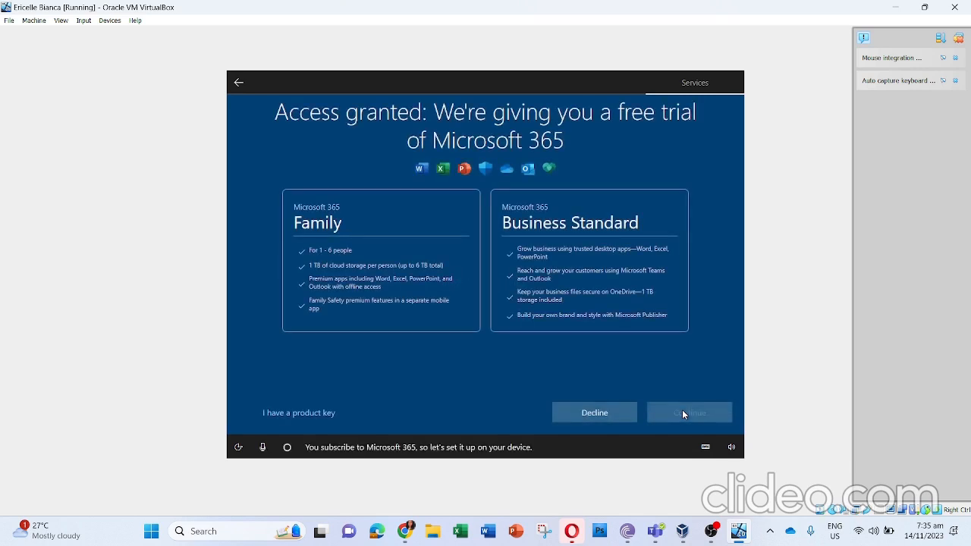
{"action": "left_click", "coordinate": [574, 412]}
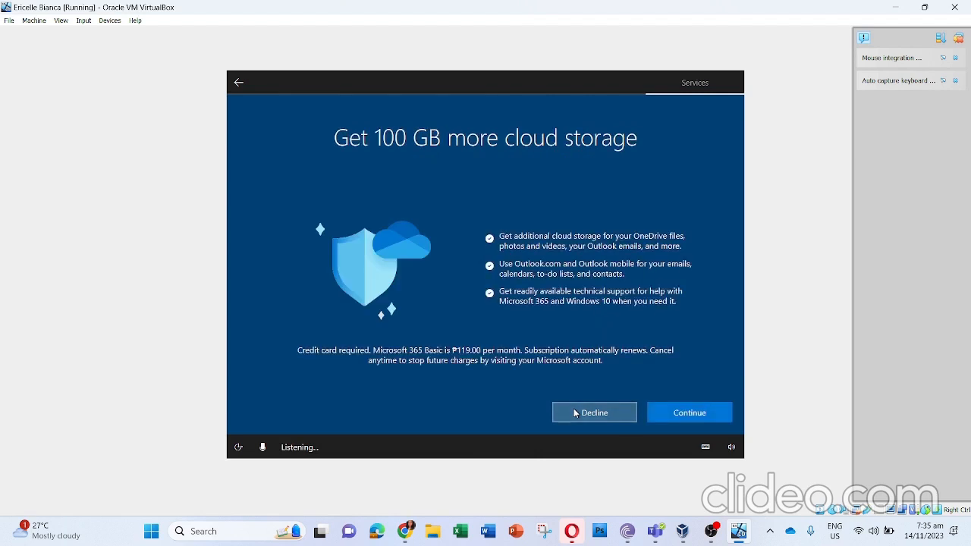
{"action": "left_click", "coordinate": [619, 416]}
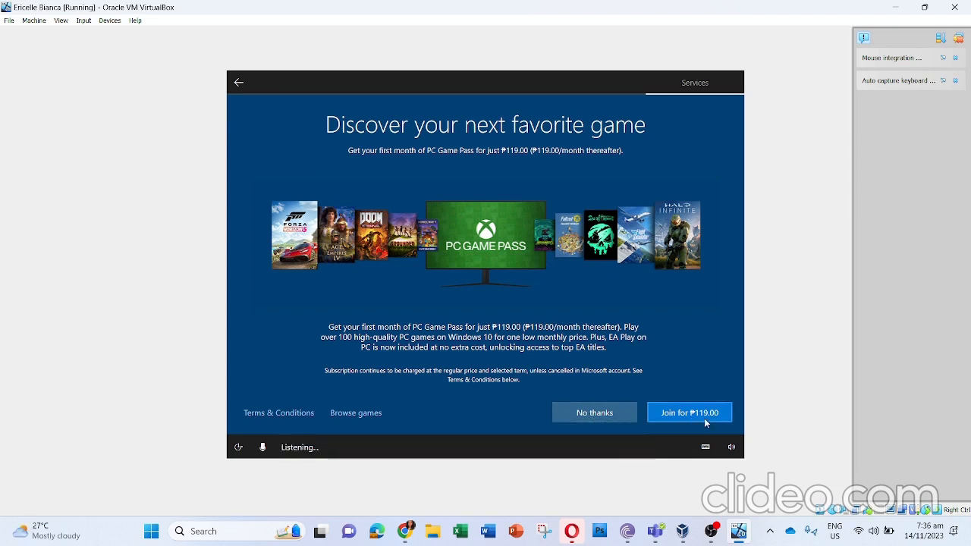
{"action": "left_click", "coordinate": [577, 416]}
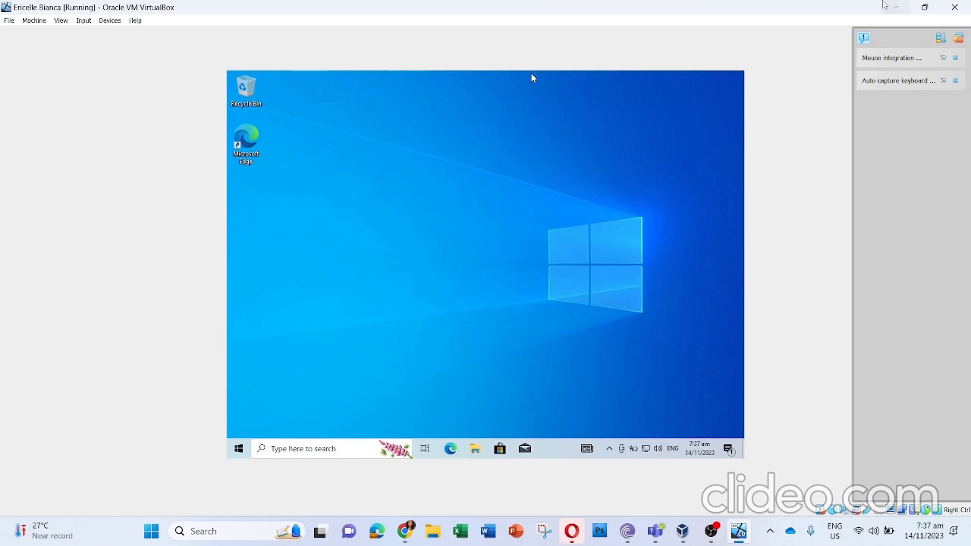
Step: Switch from the running virtual machine to the host desktop, back to the virtual machine, and to the host desktop again
{"action": "left_click", "coordinate": [884, 6]}
{"action": "left_click", "coordinate": [895, 6]}
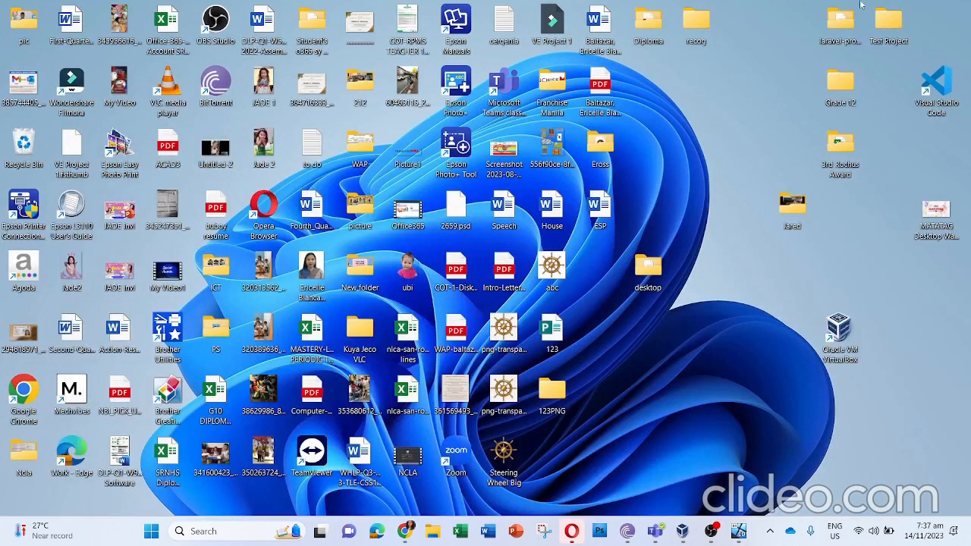
{"action": "mouse_move", "coordinate": [737, 531]}
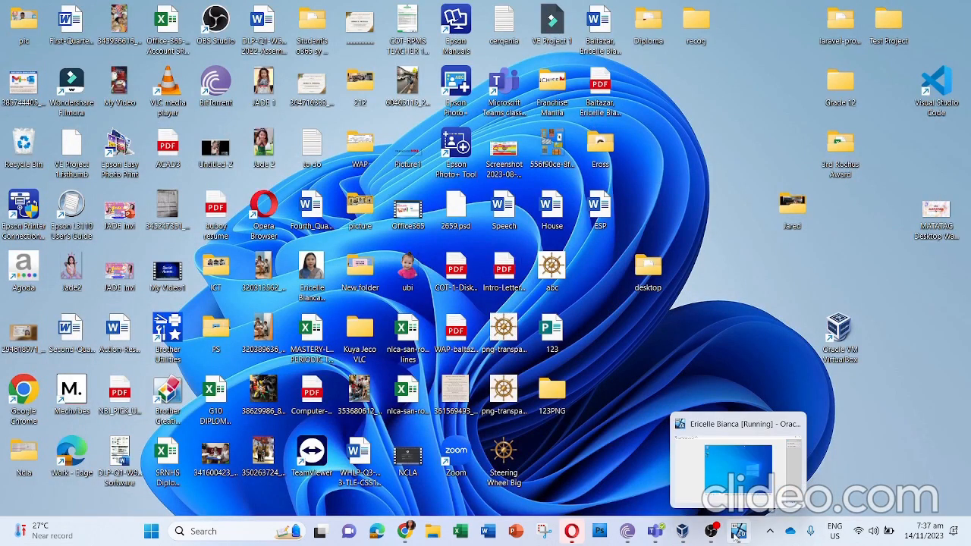
{"action": "left_click", "coordinate": [738, 464]}
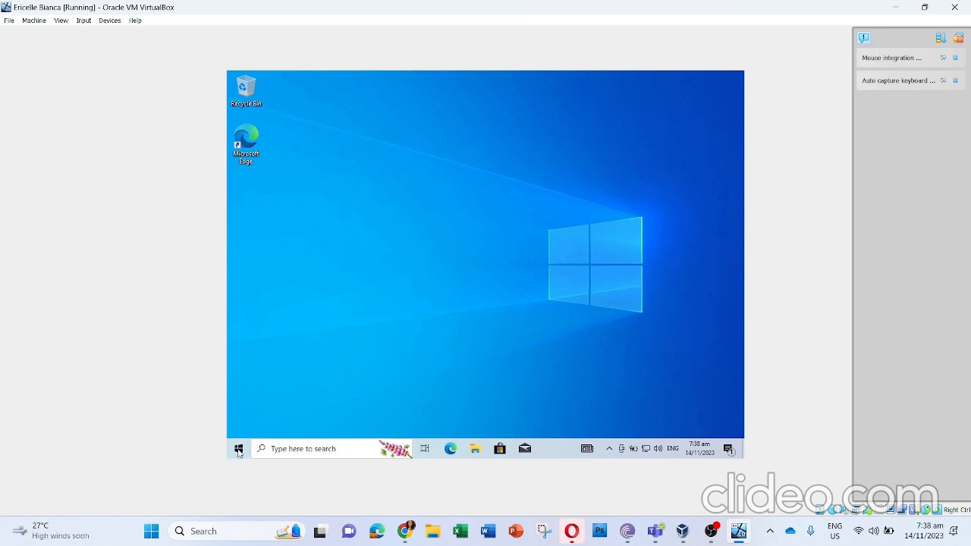
{"action": "left_click", "coordinate": [738, 530]}
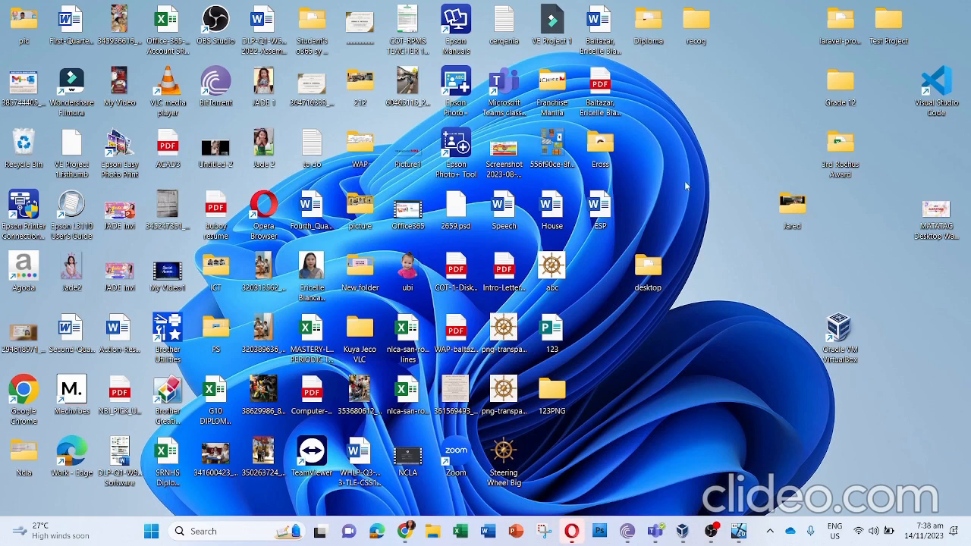
Step: Switch from the host desktop to the running virtual machine and open the Calculator app in its Windows 10
{"action": "left_click", "coordinate": [737, 531]}
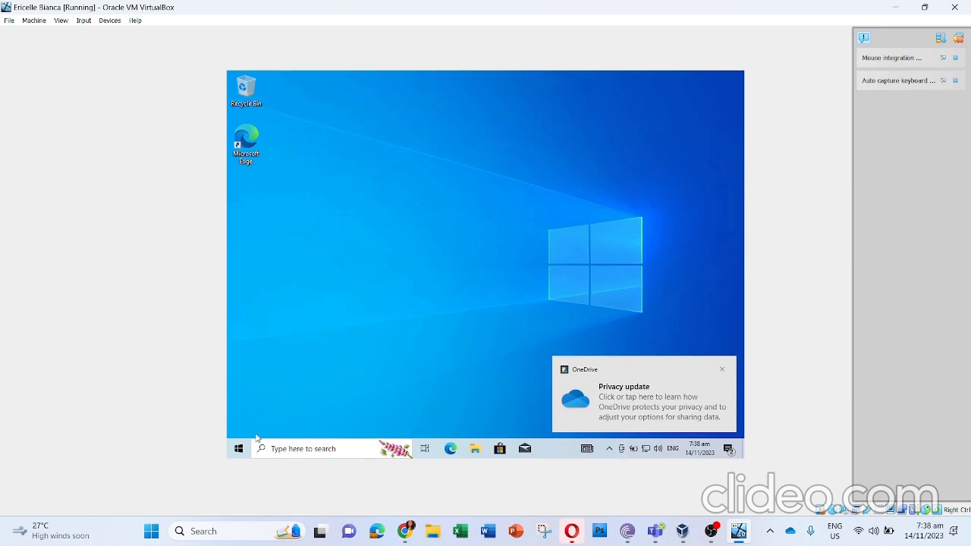
{"action": "left_click", "coordinate": [308, 448]}
{"action": "type", "text": "clac"}
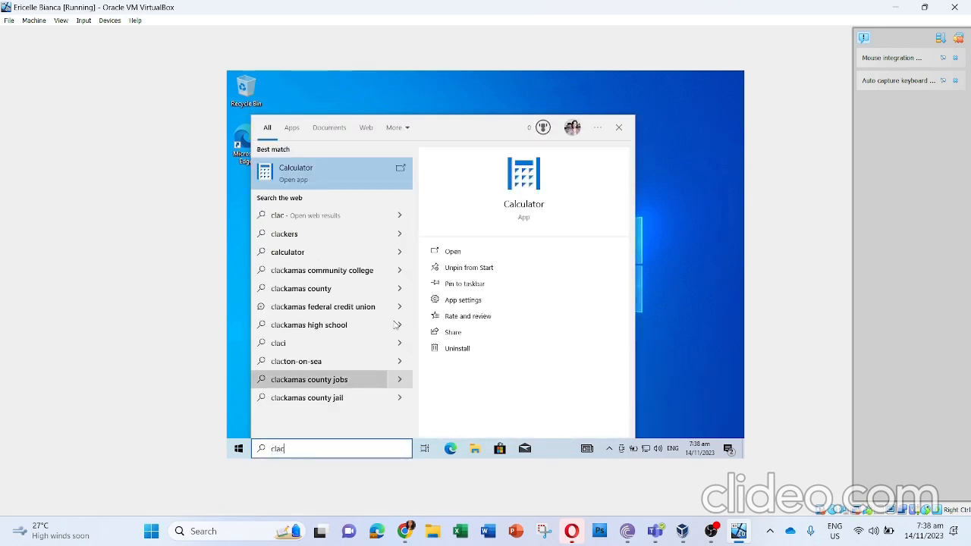
{"action": "left_click", "coordinate": [340, 170]}
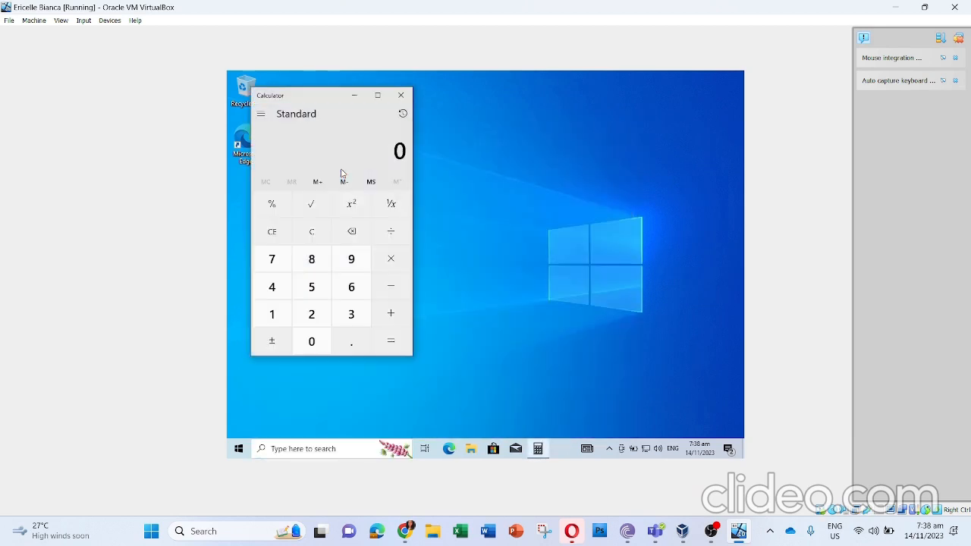
Step: Find and open Paint in the virtual machine and draw a looping black freehand brush stroke on the canvas
{"action": "left_click", "coordinate": [317, 448]}
{"action": "type", "text": "paint"}
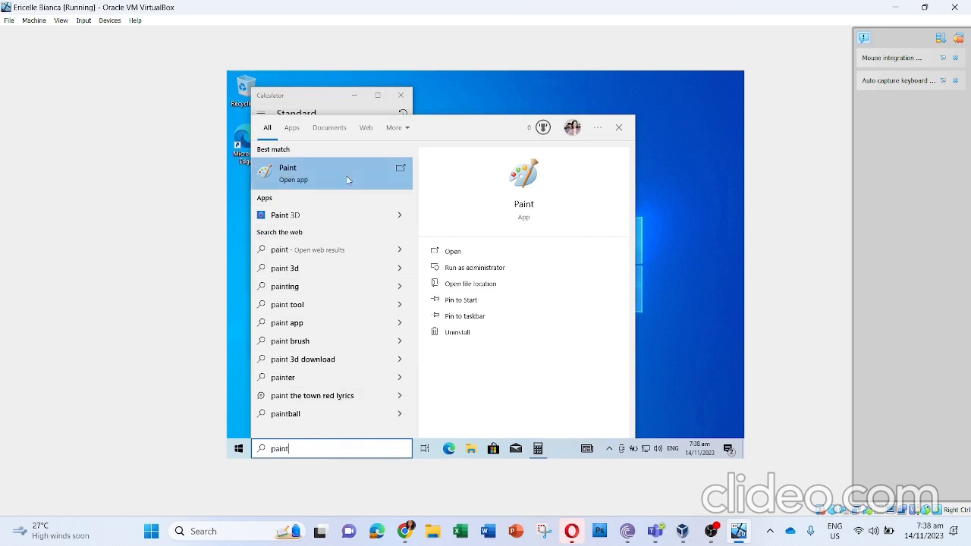
{"action": "left_click", "coordinate": [346, 179]}
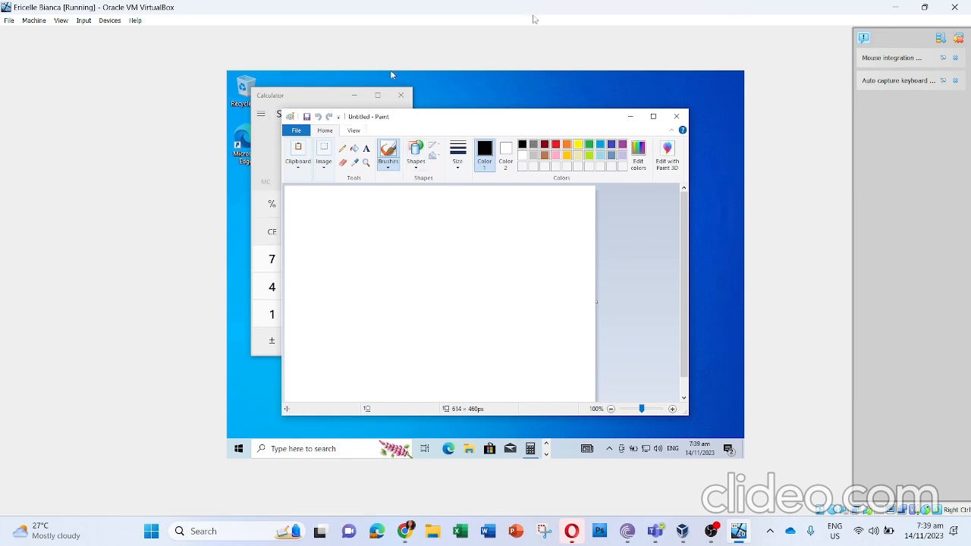
{"action": "mouse_move", "coordinate": [360, 204]}
{"action": "left_mouse_down"}
{"action": "mouse_move", "coordinate": [413, 290]}
{"action": "mouse_move", "coordinate": [448, 299]}
{"action": "mouse_move", "coordinate": [423, 306]}
{"action": "left_mouse_up"}
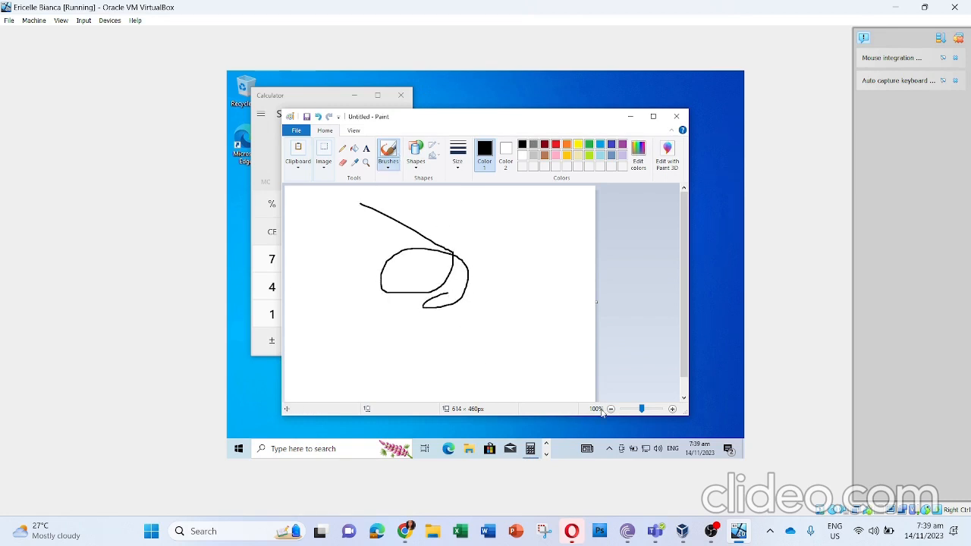
Step: Start Microsoft Edge in the virtual machine and choose signing in to Google to import browsing data during its first-run setup
{"action": "left_click", "coordinate": [448, 448]}
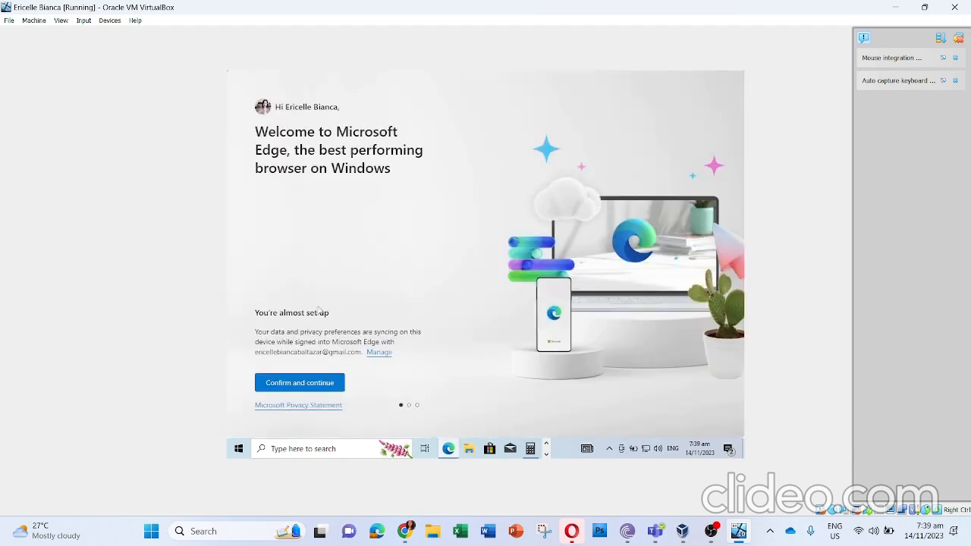
{"action": "left_click", "coordinate": [309, 382]}
{"action": "left_click", "coordinate": [362, 351]}
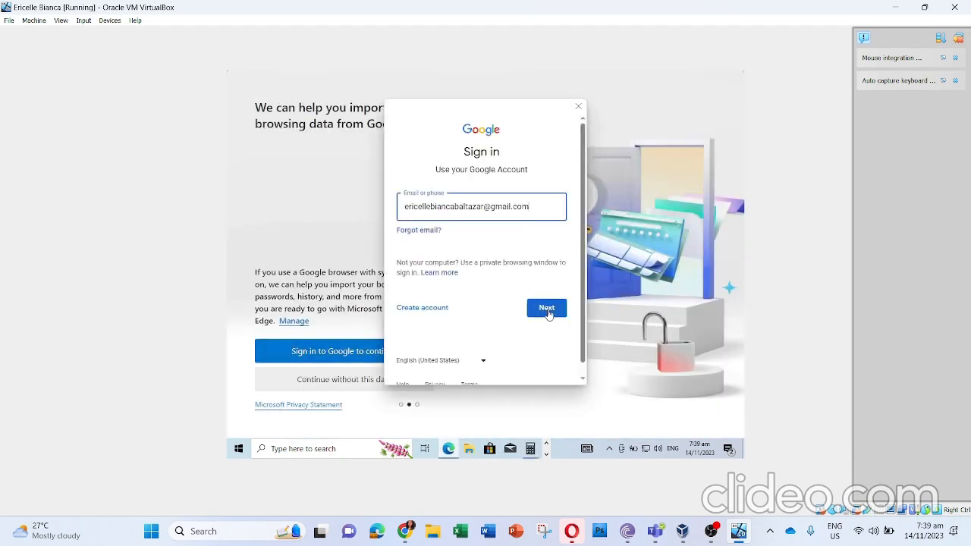
Step: Sign in to the Google account by submitting the account's e-mail address and entering the account password
{"action": "left_click", "coordinate": [547, 307]}
{"action": "left_click", "coordinate": [503, 230]}
{"action": "type", "text": "••••••••••"}
{"action": "left_click", "coordinate": [547, 296]}
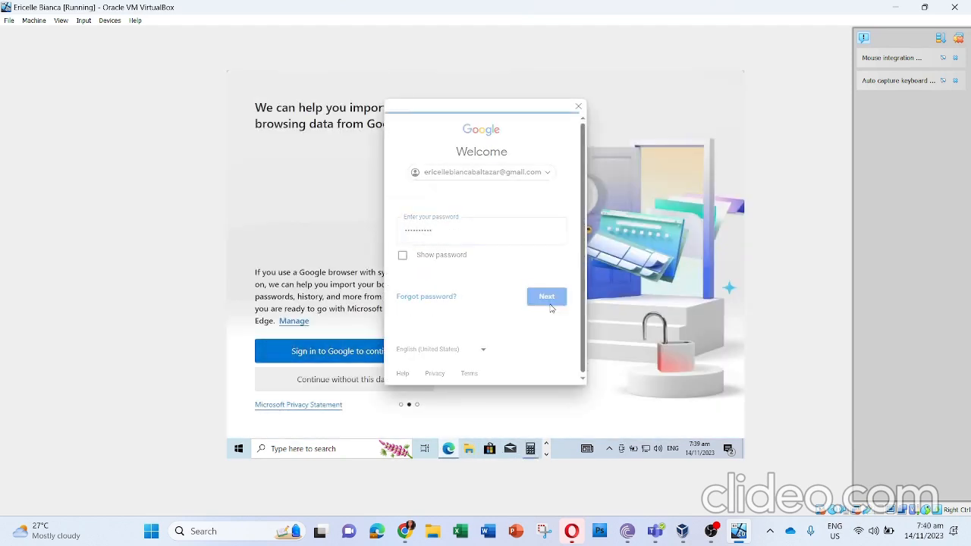